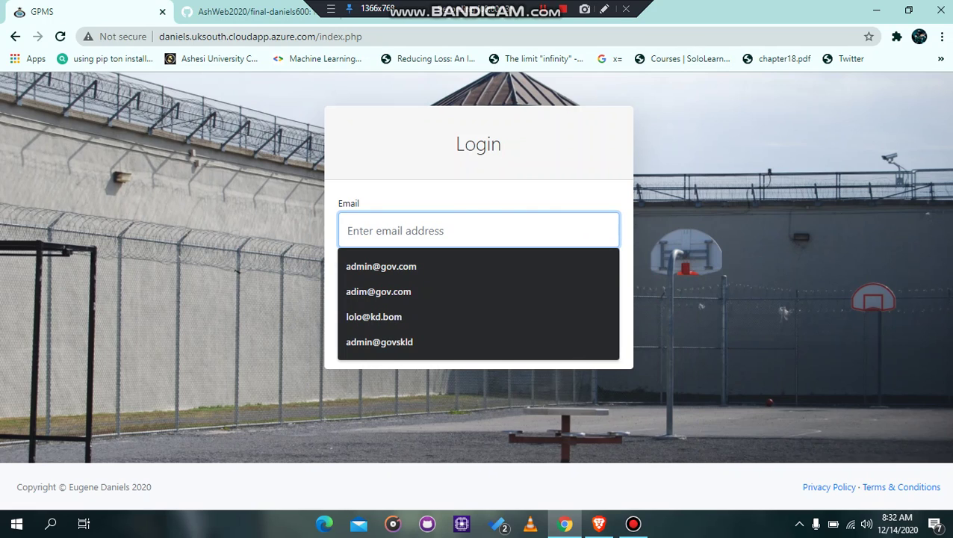
Fill the email with the saved admin address from autofill and focus the Password field.
key("Down")
key("Return")
left_click(478, 295)
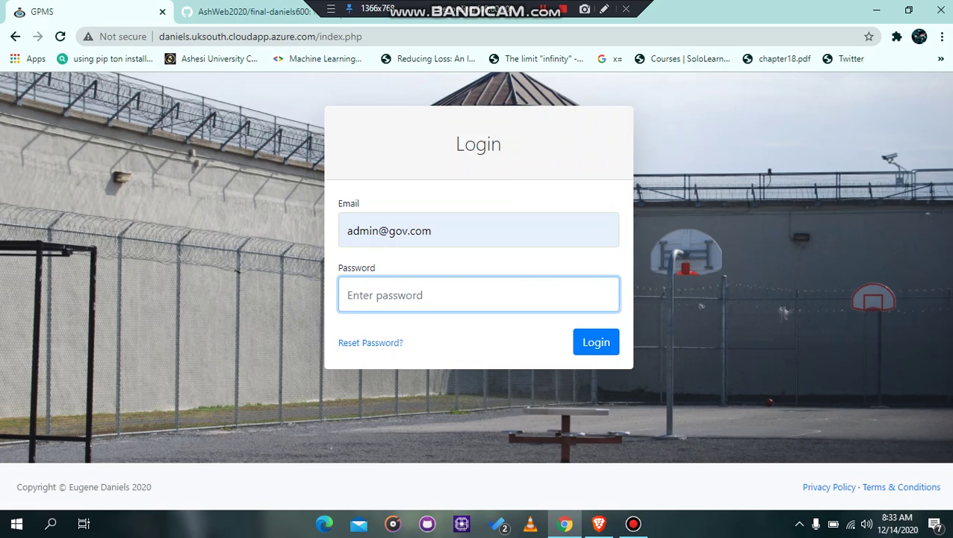
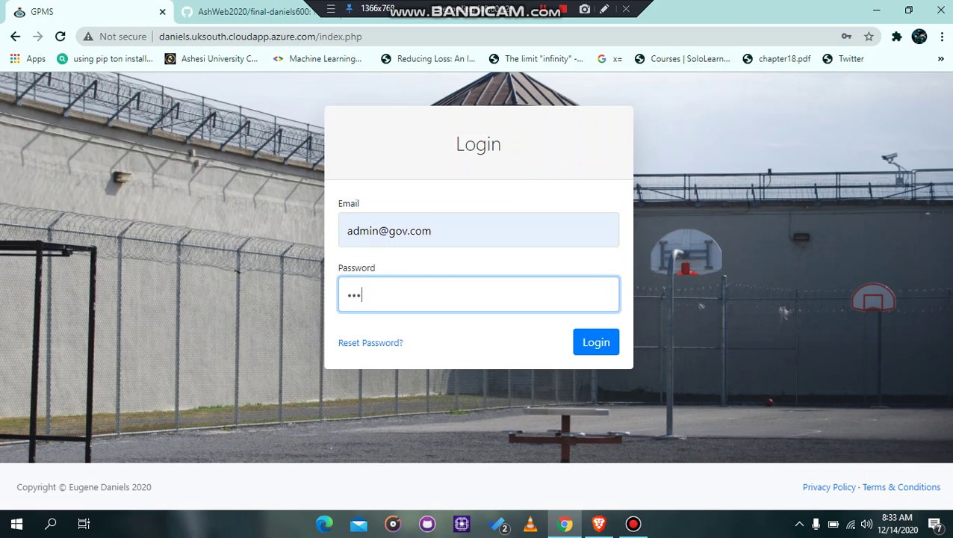
Enter the account password and submit, then reopen saved e-mail suggestions after the Invalid Credentials error.
key("Return")
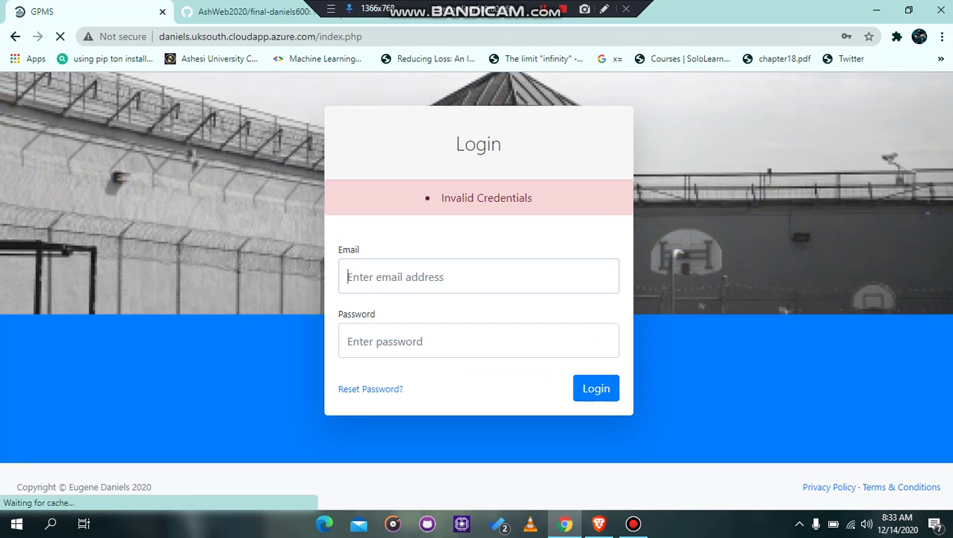
key("Down")
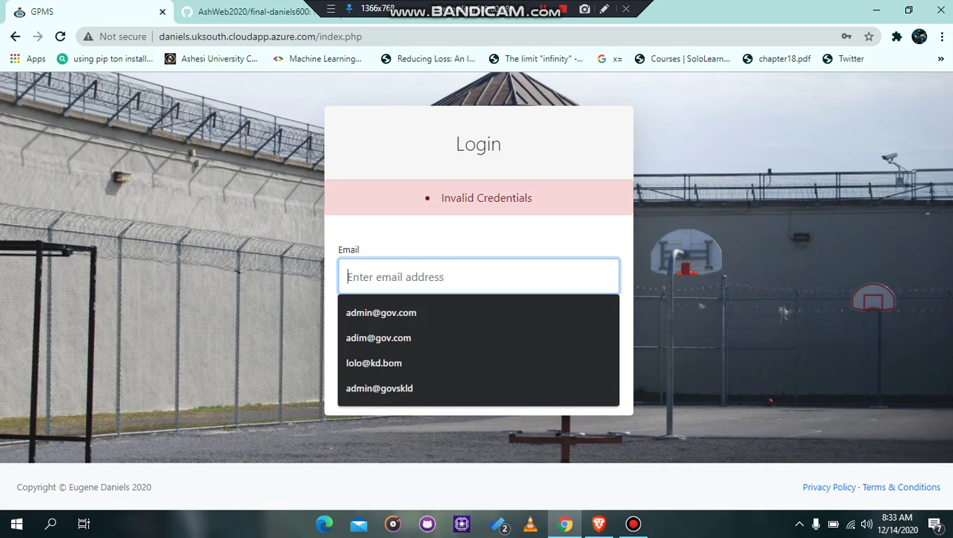
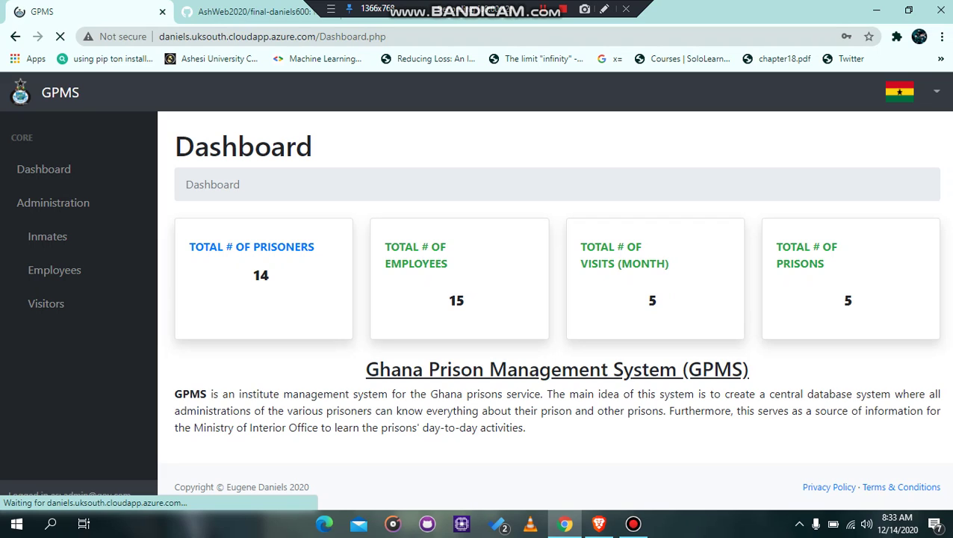
Open Reset Password from the user menu and fill in the administrator email from autofill.
left_click(926, 91)
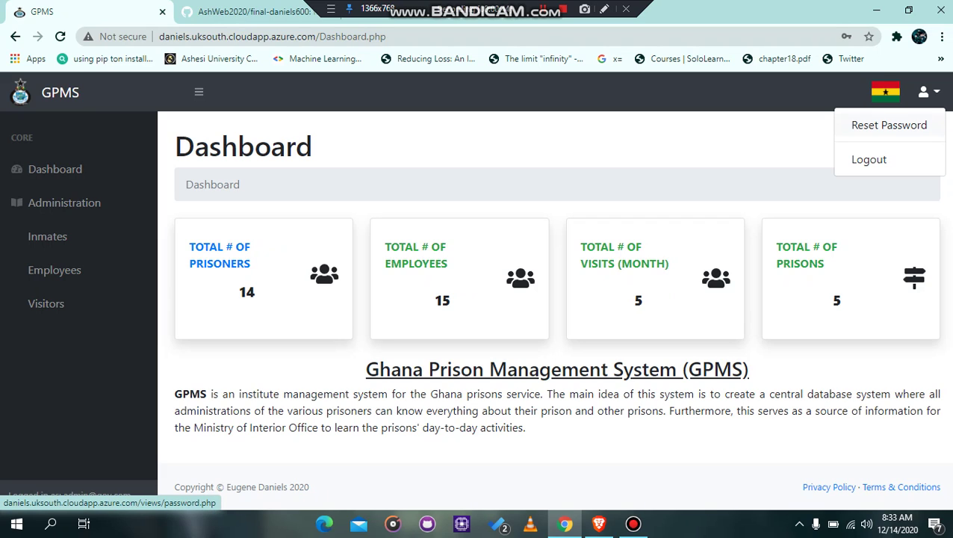
left_click(890, 125)
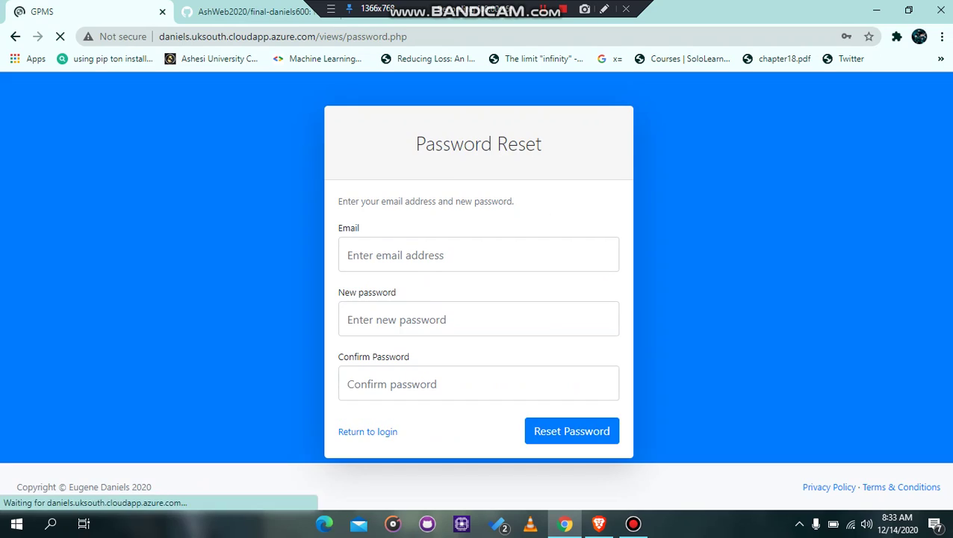
left_click(478, 255)
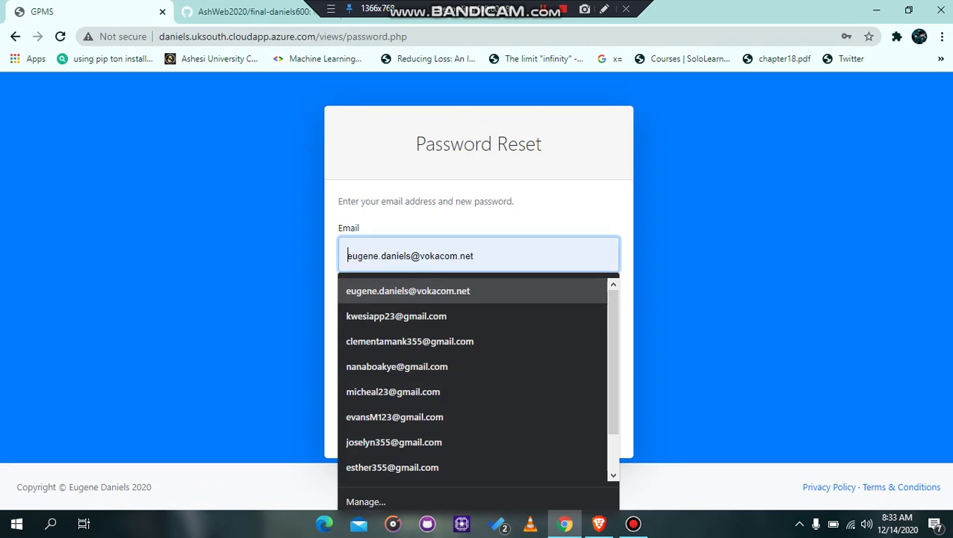
type("ad")
key("Down")
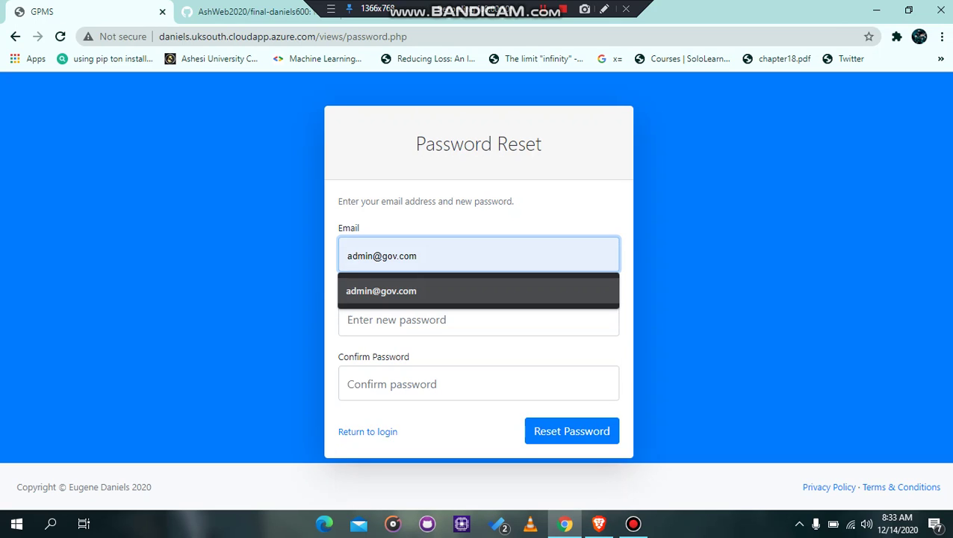
key("Return")
Enter and confirm the new admin password, then submit the reset.
key("Tab")
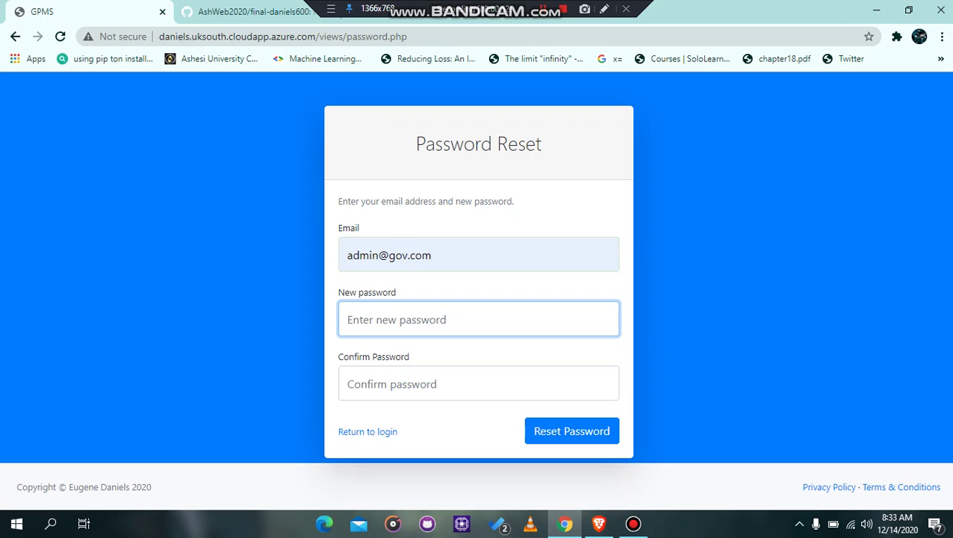
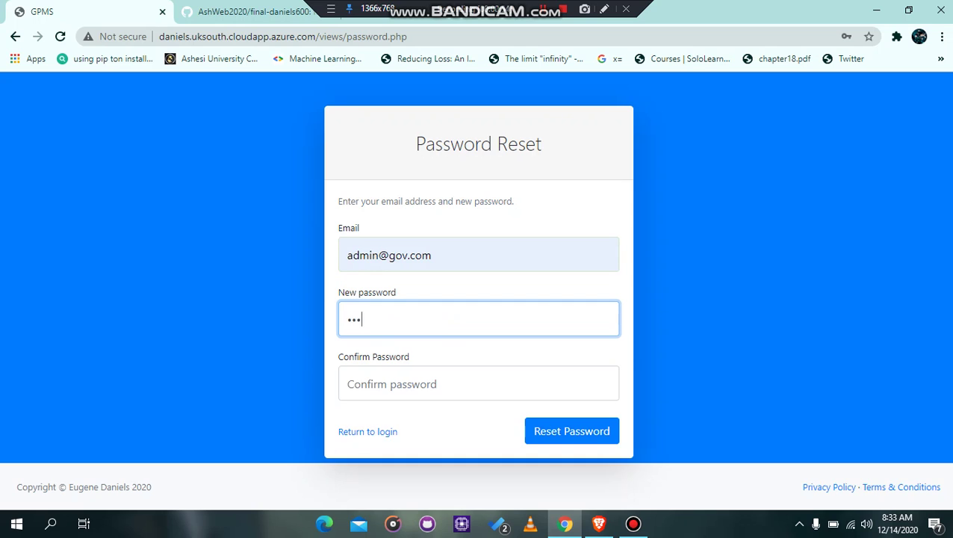
left_click(479, 384)
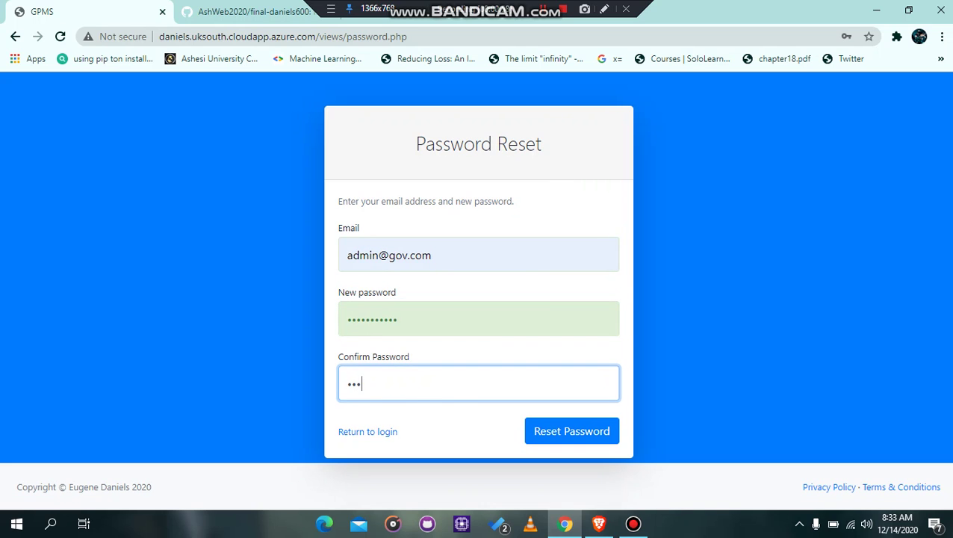
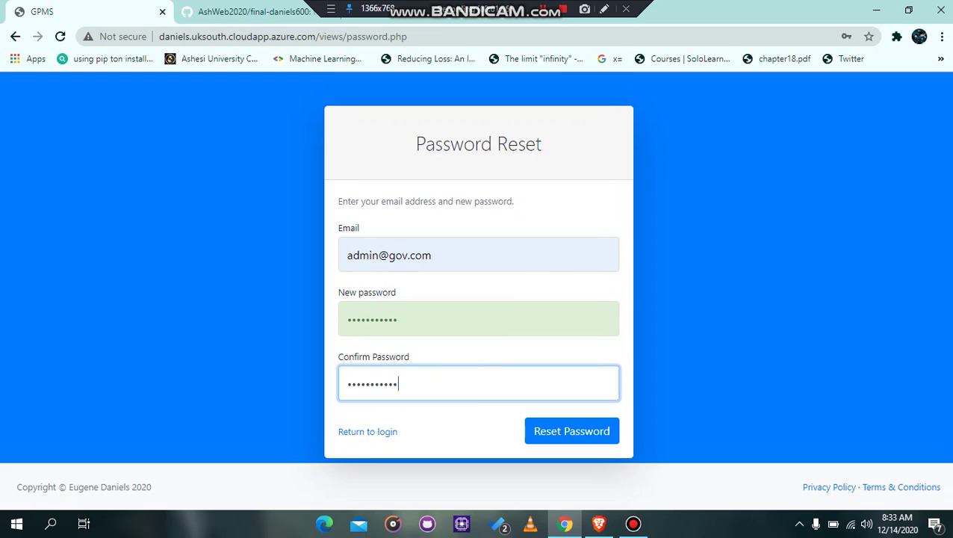
key("Return")
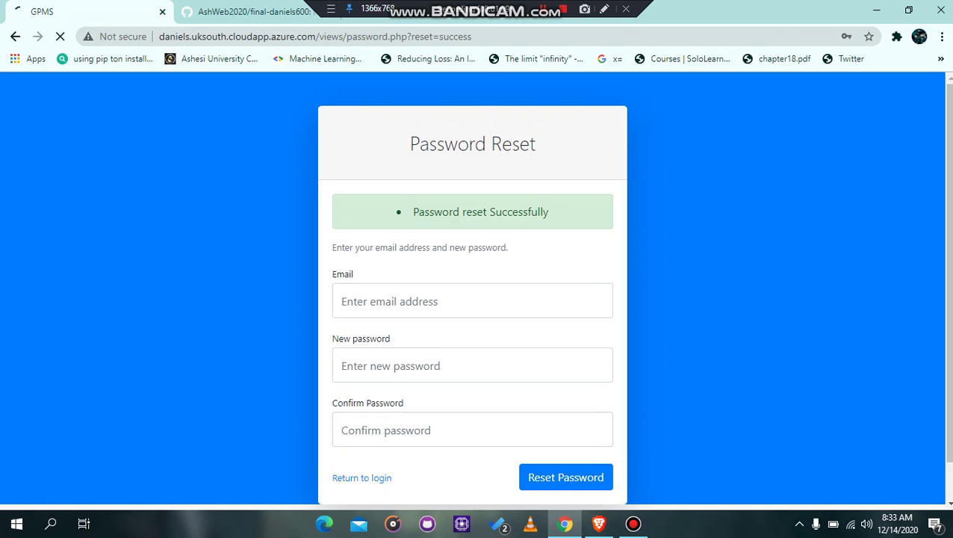
Log in with the autofilled administrator email and the newly reset password.
key("Down")
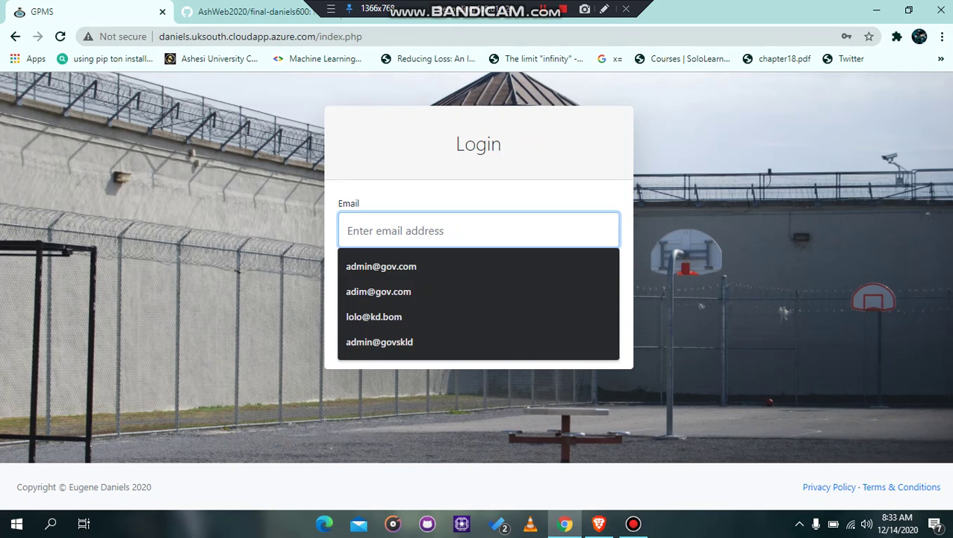
key("Down")
key("Return")
key("Tab")
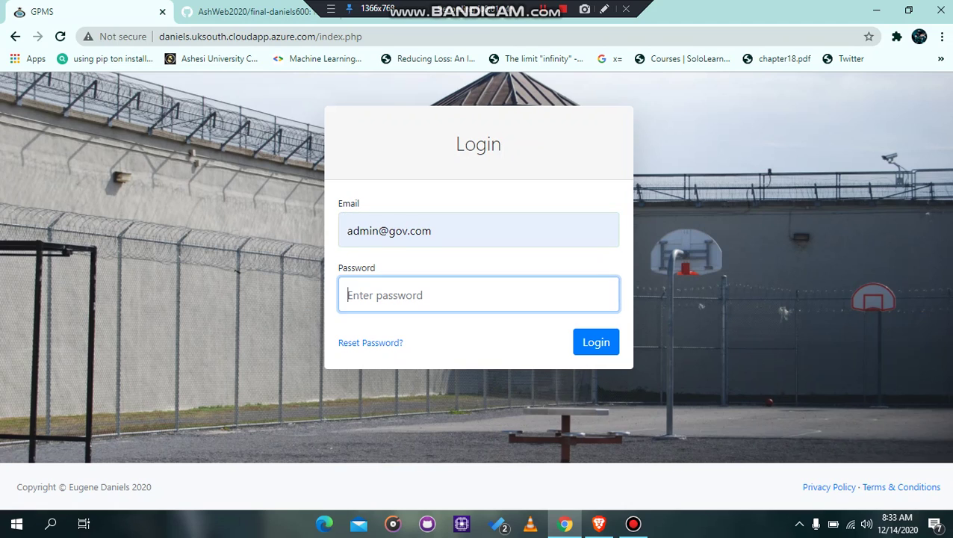
type("•••••••••••")
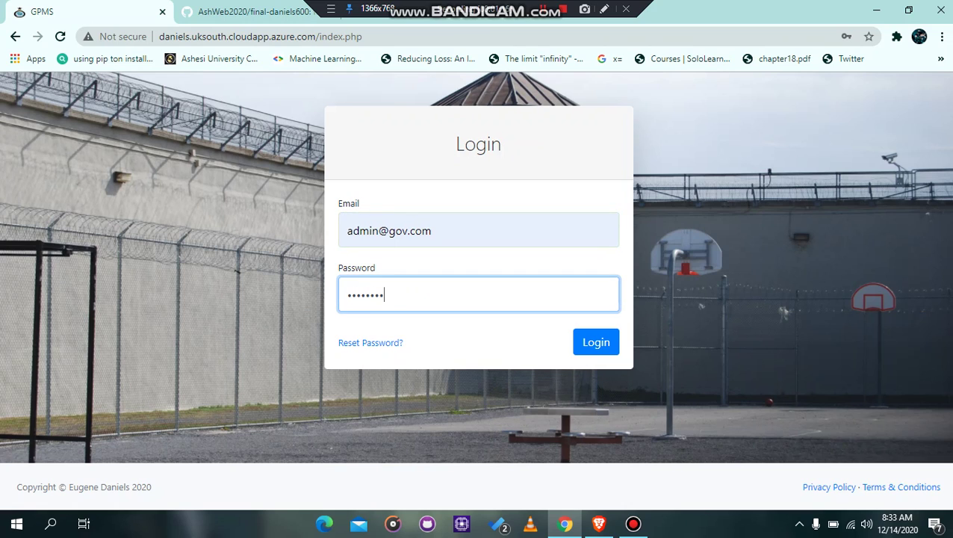
key("Return")
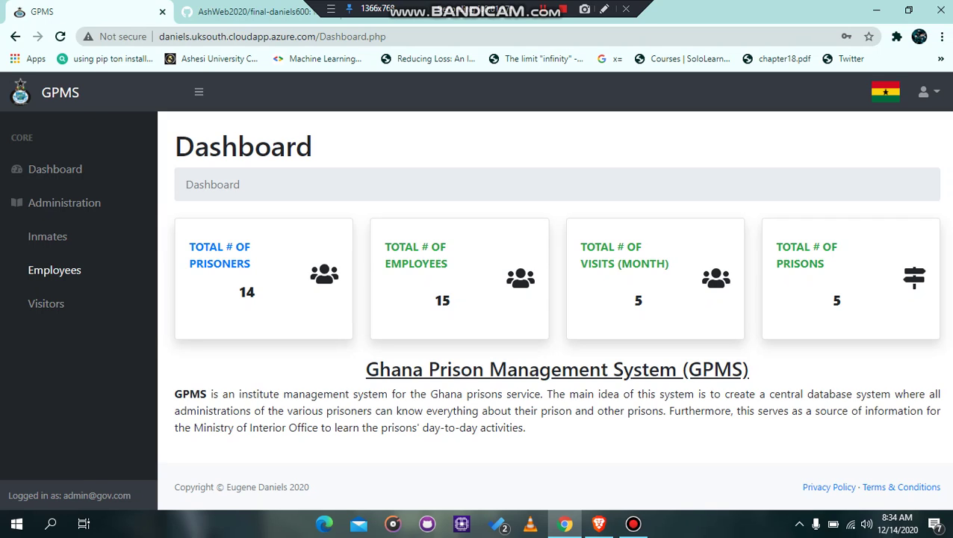
Open Inmates and scroll through the remand, convict, gender and population charts to the Inmates table.
left_click(47, 236)
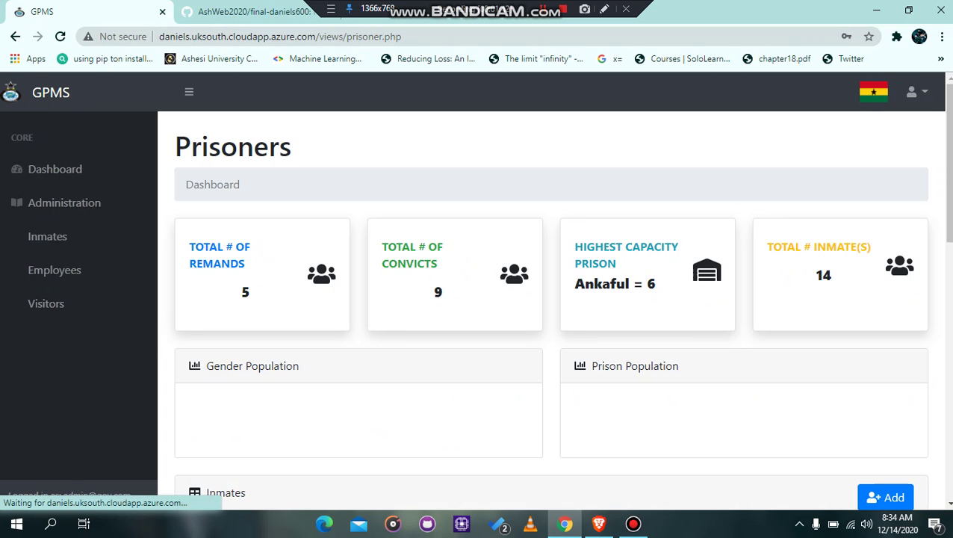
scroll(553, 310, "down", 2)
scroll(553, 310, "down", 1)
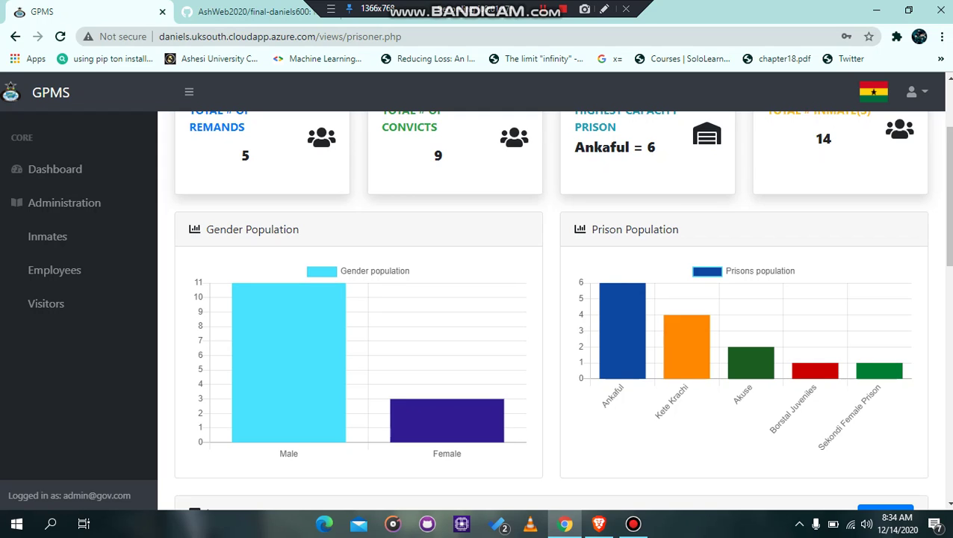
scroll(553, 310, "up", 2)
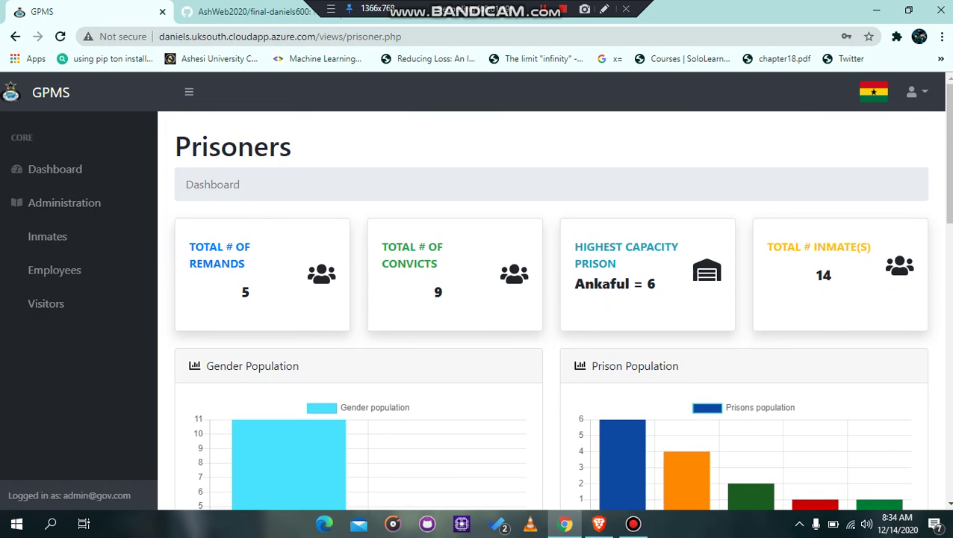
scroll(288, 456, "down", 5)
scroll(289, 455, "up", 5)
scroll(552, 310, "down", 1)
scroll(552, 311, "down", 1)
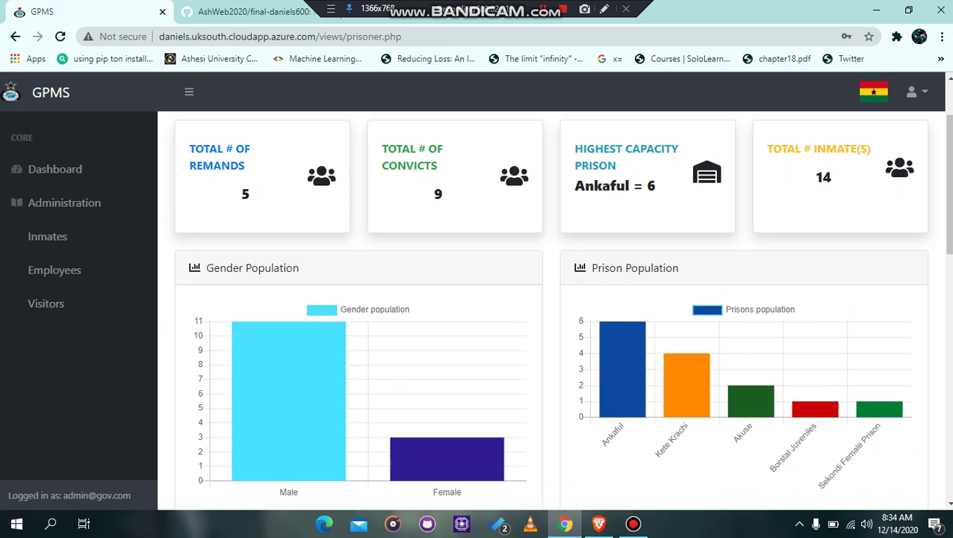
mouse_move(687, 374)
scroll(687, 374, "down", 1)
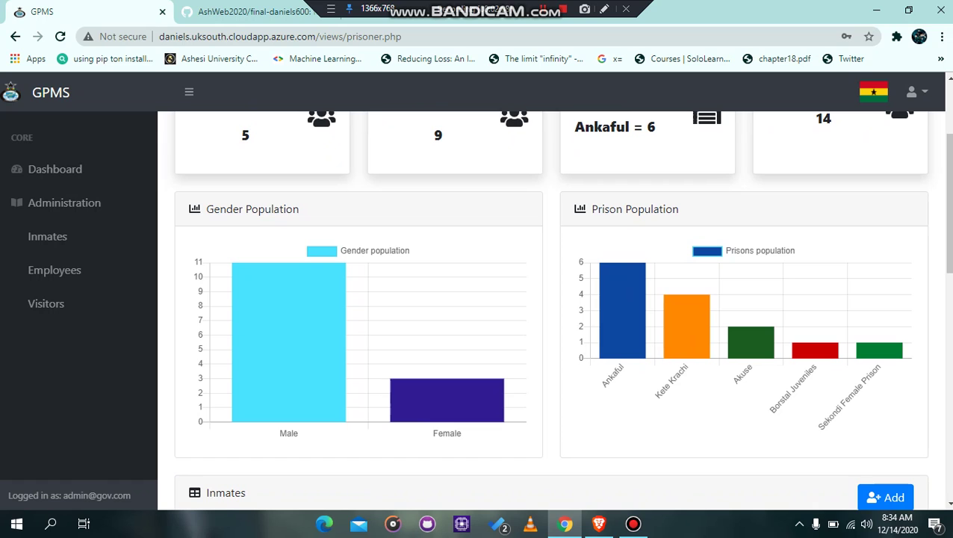
scroll(686, 374, "down", 1)
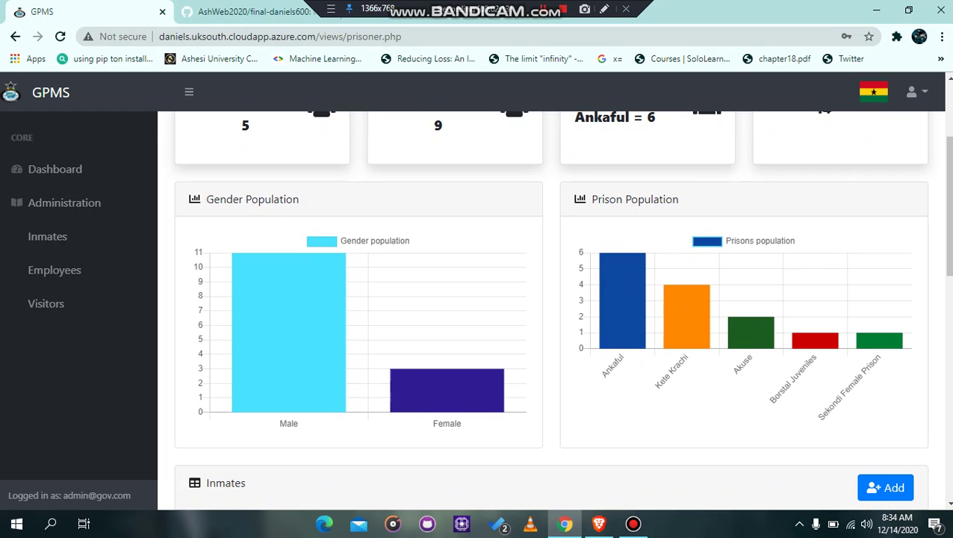
scroll(560, 310, "down", 1)
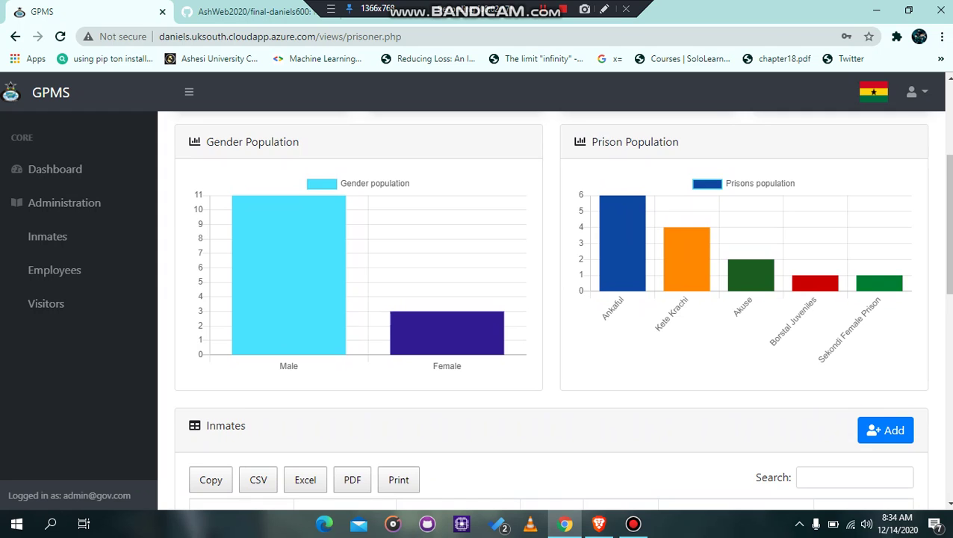
scroll(560, 310, "down", 1)
scroll(560, 310, "down", 3)
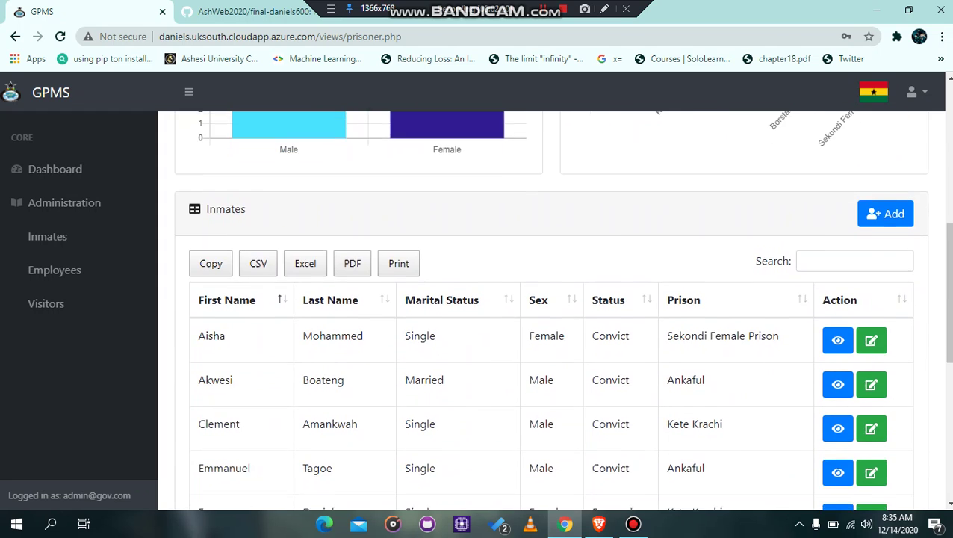
scroll(559, 311, "down", 2)
scroll(560, 310, "up", 1)
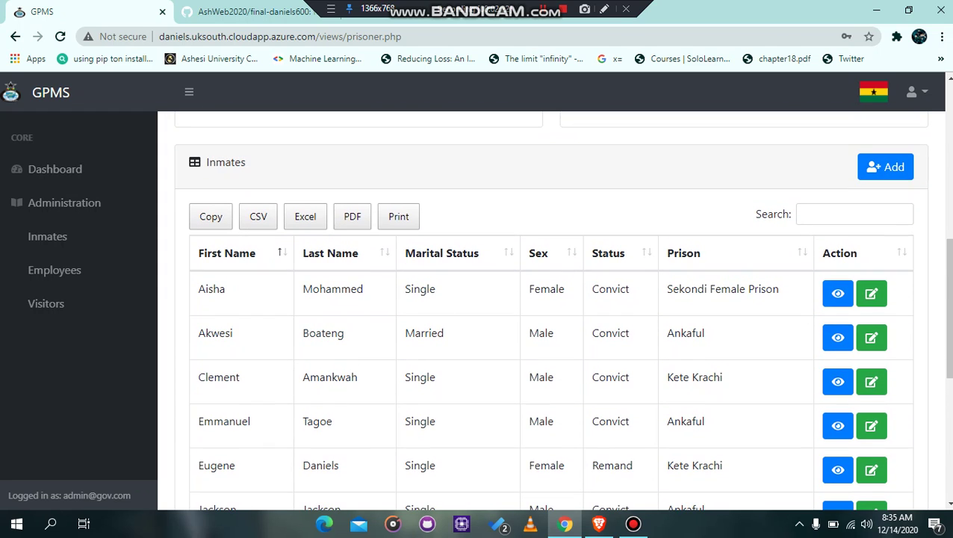
Start a new inmate record and fill the magistrate's first and last name from saved suggestions.
left_click(886, 167)
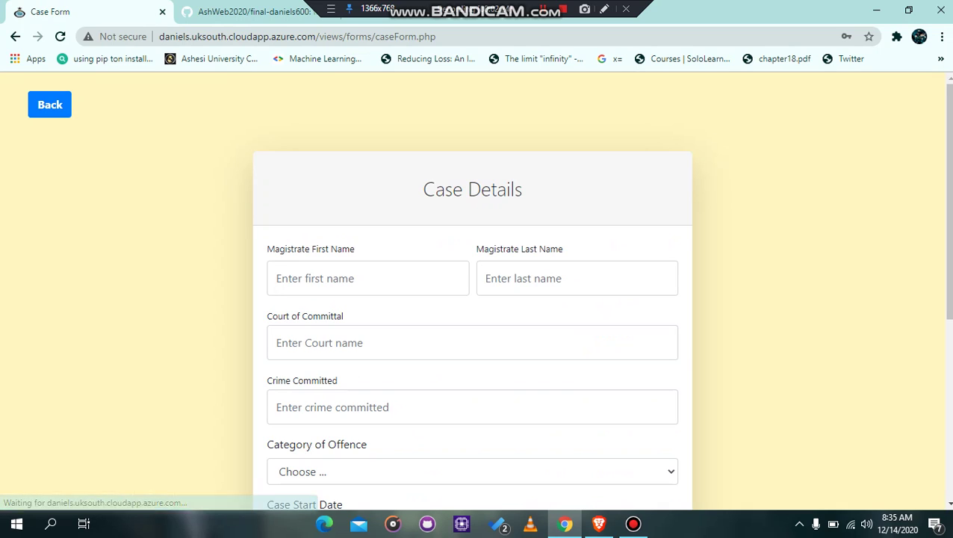
left_click(278, 278)
key("Down")
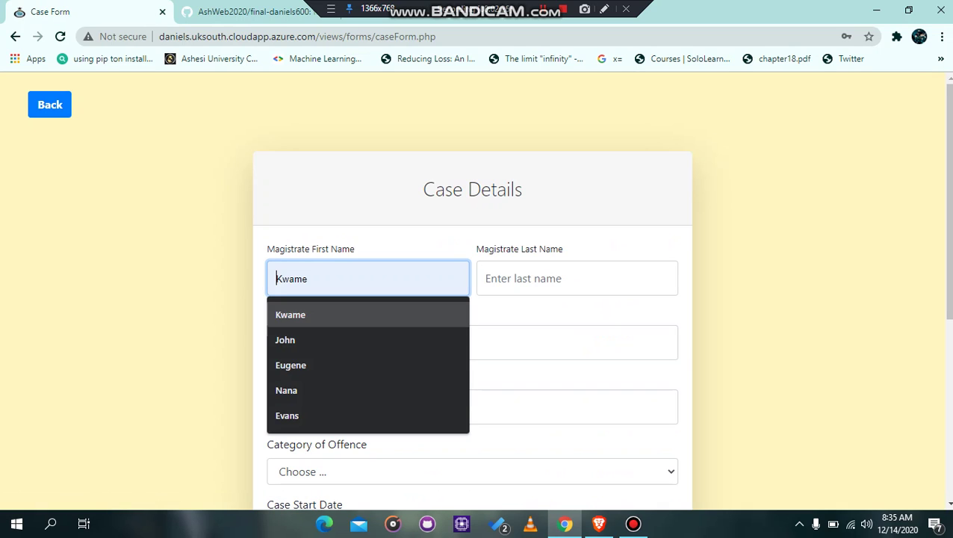
key("Return")
left_click(577, 278)
type("7873")
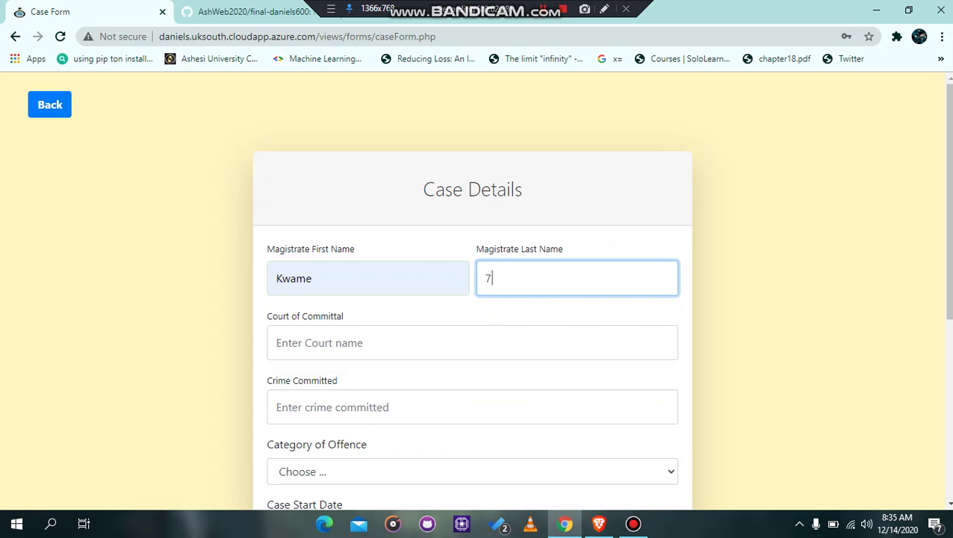
key("BackSpace")
key("BackSpace")
key("BackSpace")
key("BackSpace")
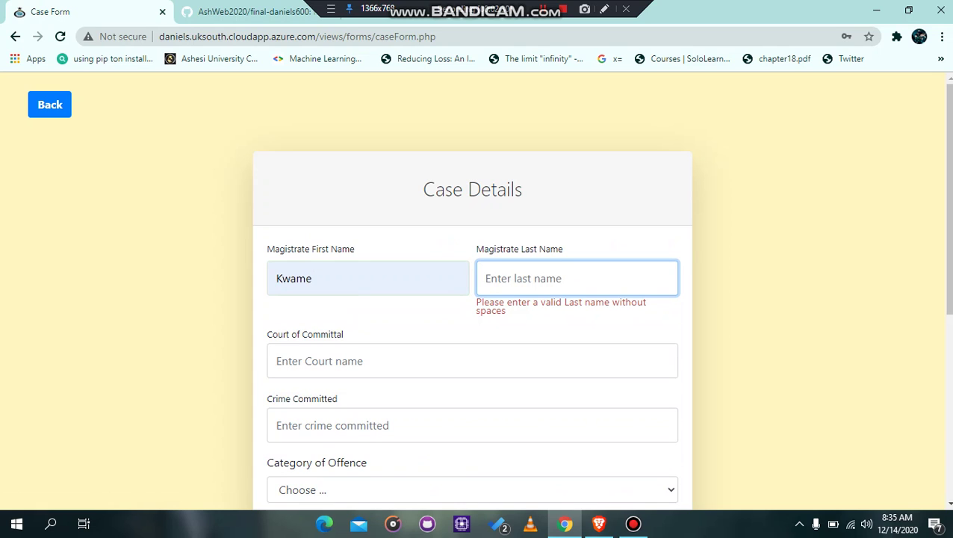
key("Down")
key("Down")
key("Return")
scroll(477, 298, "down", 3)
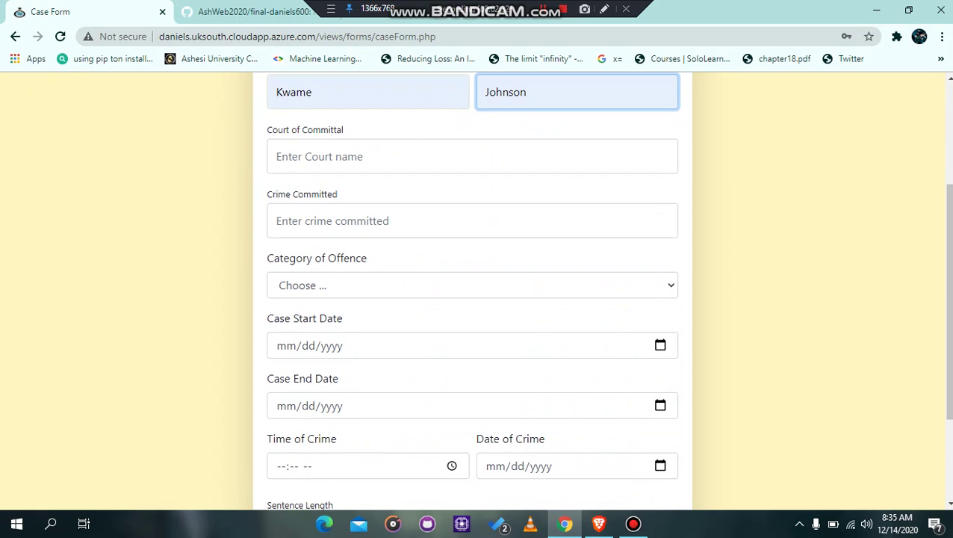
Set court to Supreme Court, crime to Armed Robbery and offence category to Capital.
key("Tab")
key("Down")
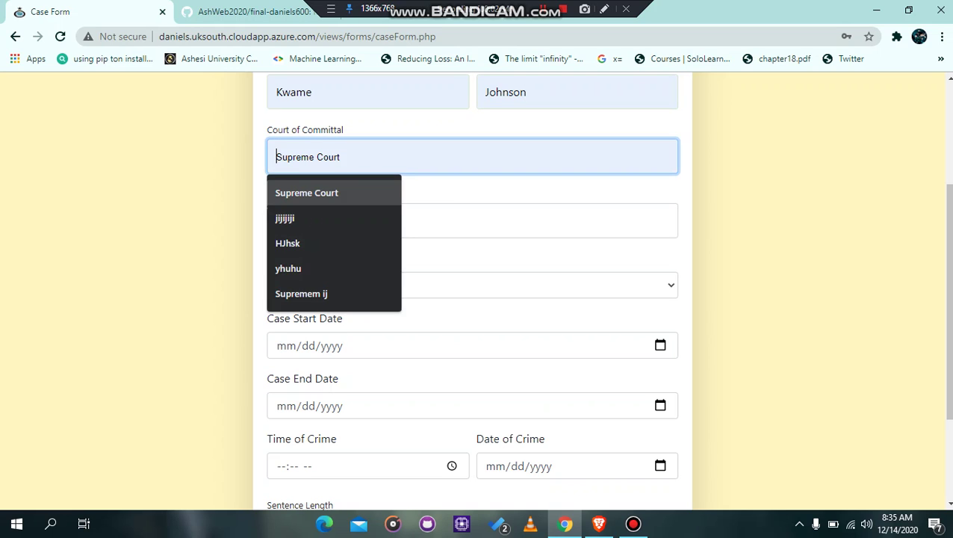
key("Return")
key("Tab")
key("Down")
key("Return")
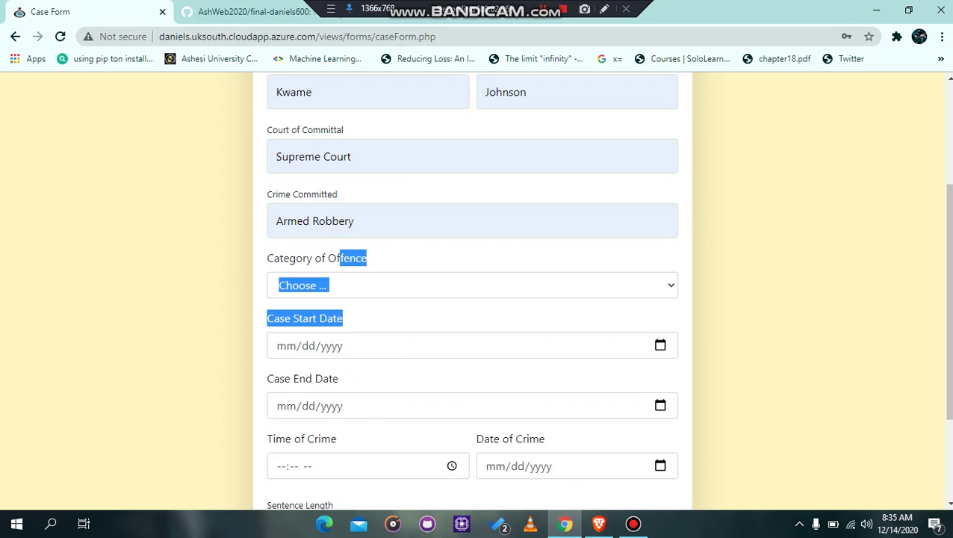
key("Tab")
key("alt+Down")
key("Down")
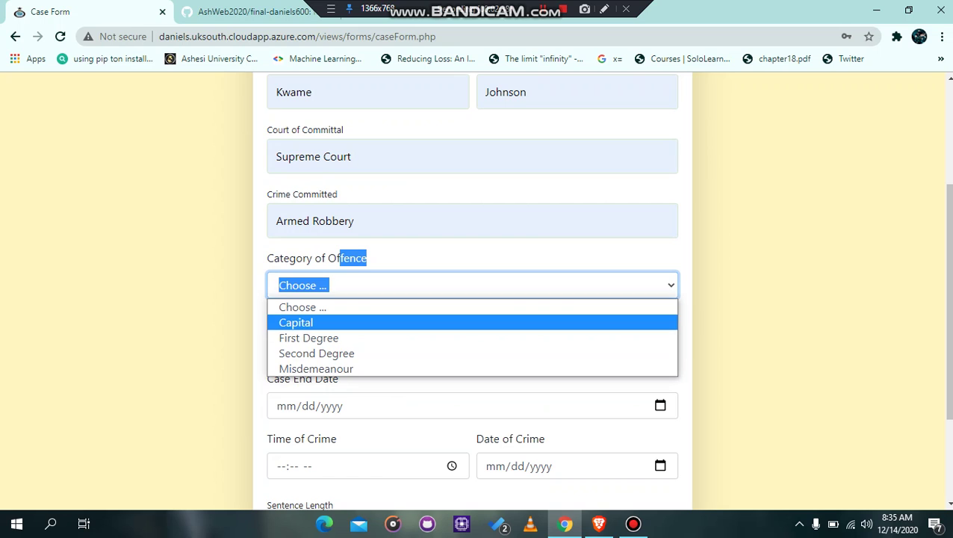
key("Return")
scroll(472, 291, "down", 2)
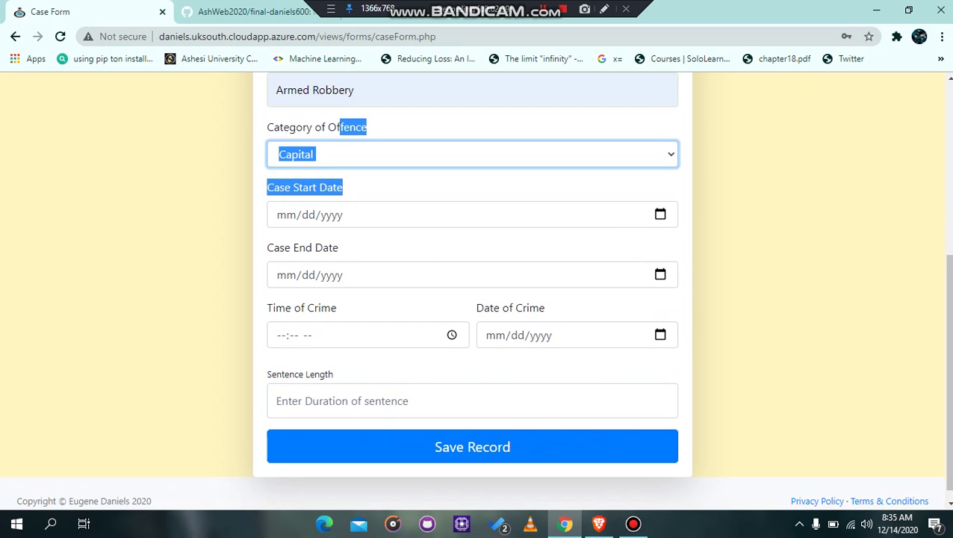
Set case dates 12/03/2020 to 12/09/2020, crime time 08:39 AM and crime date 12/23/2020.
key("Tab")
key("alt+Down")
left_click(362, 288)
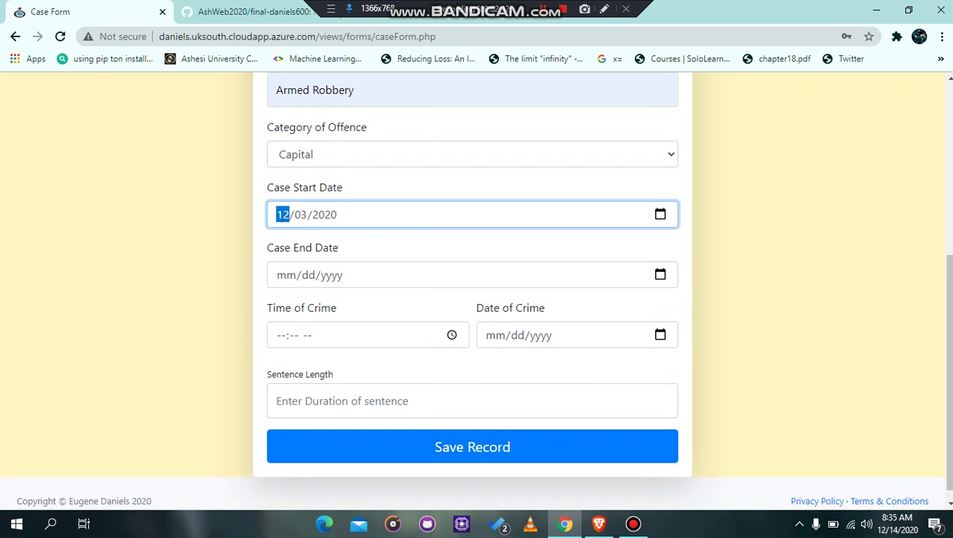
key("Tab")
key("alt+Down")
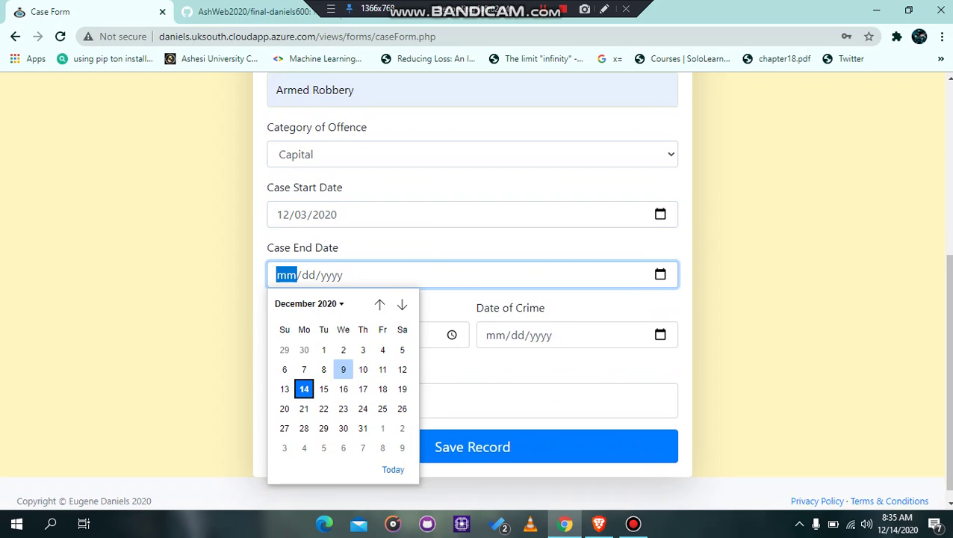
left_click(345, 371)
key("Tab")
key("alt+Down")
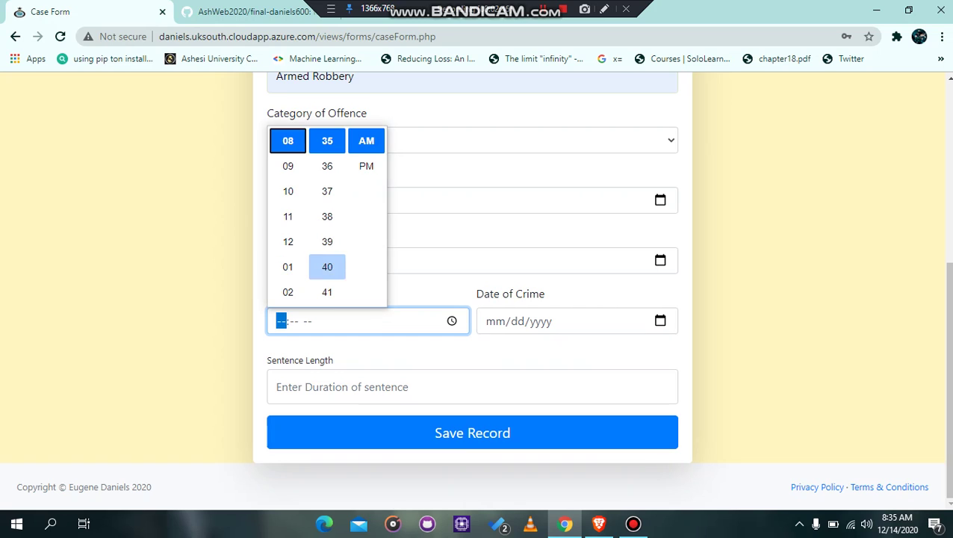
left_click(328, 241)
key("Tab")
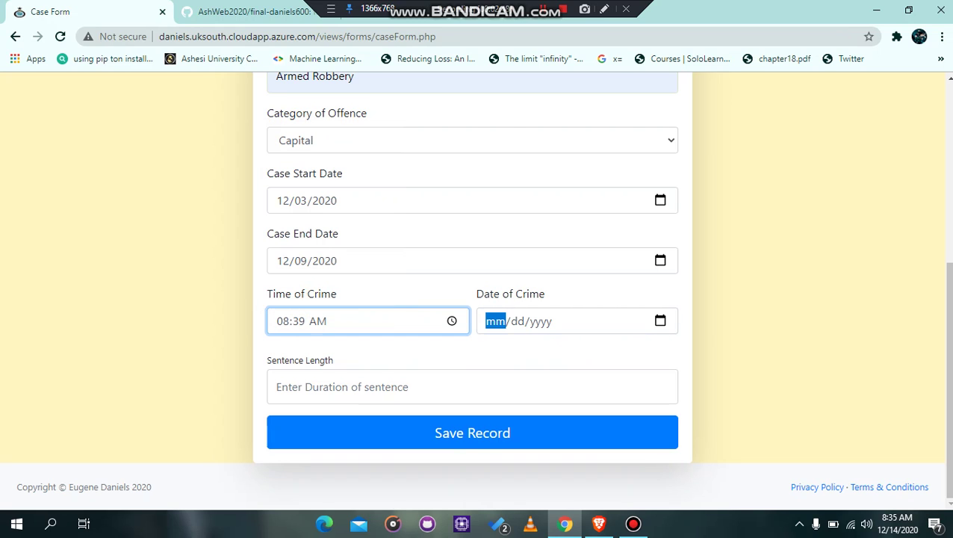
key("alt+Down")
left_click(551, 230)
Enter a sentence length of 2, save the case record and confirm the success message.
key("Tab")
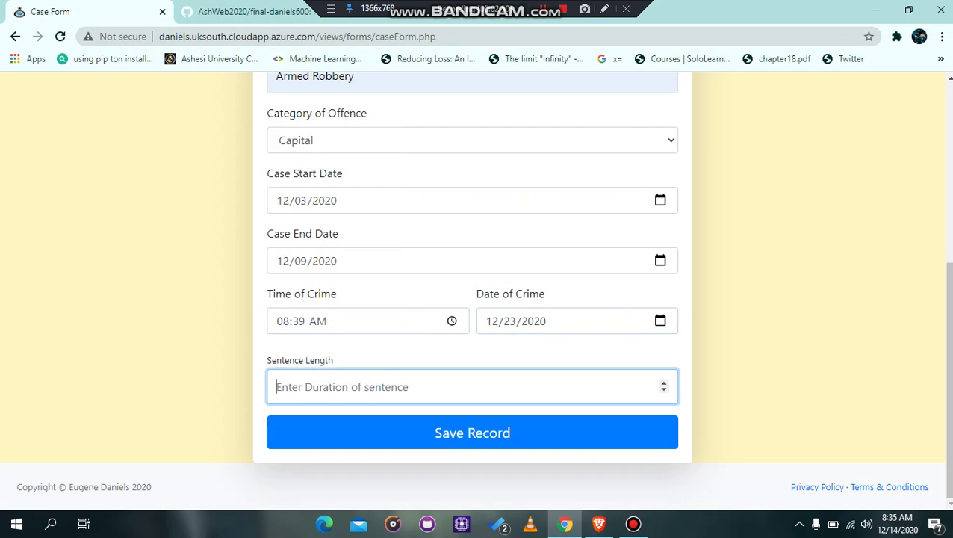
type("2")
key("Tab")
key("Return")
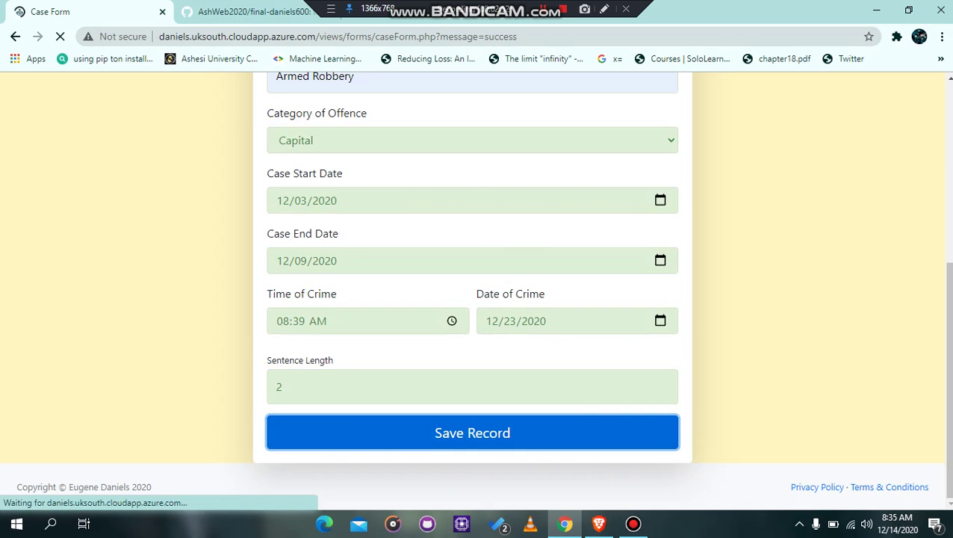
key("Return")
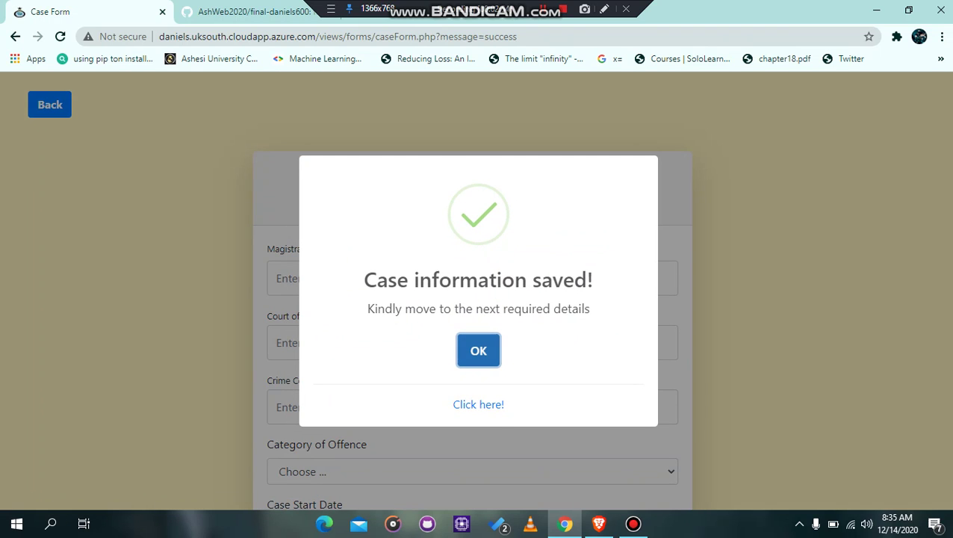
Fill the officer's first name, last name, service ID and contact number from saved suggestions.
scroll(475, 292, "down", 2)
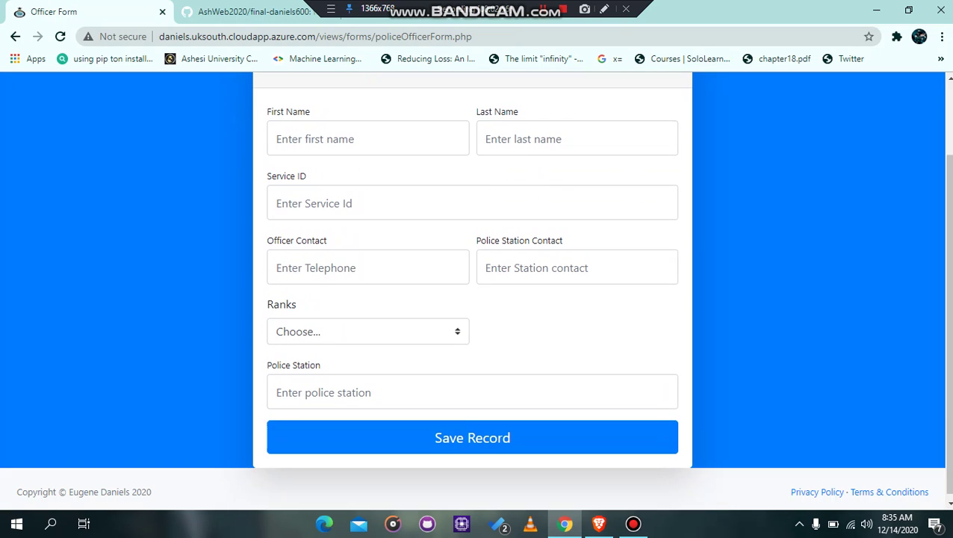
left_click(367, 135)
key("Down")
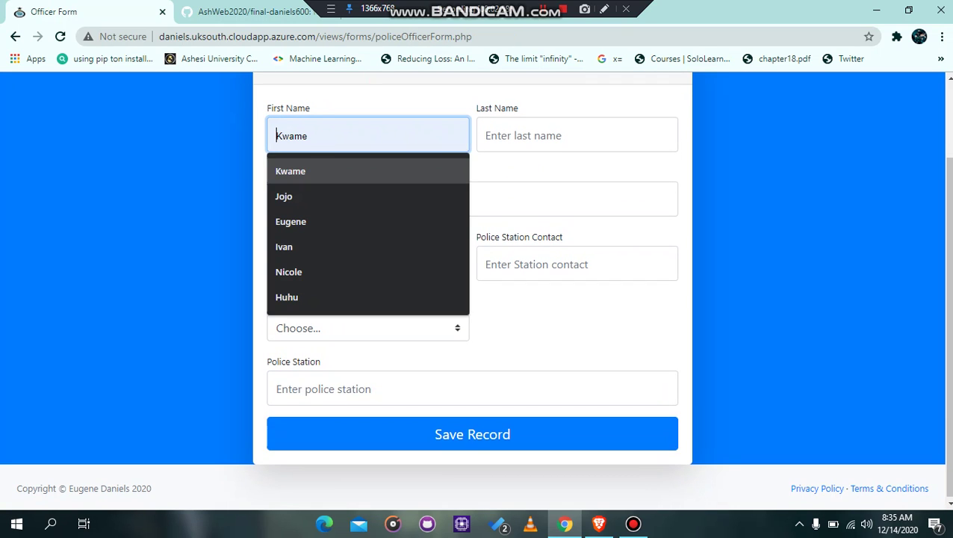
key("Return")
key("Tab")
key("Down")
key("Down")
key("Return")
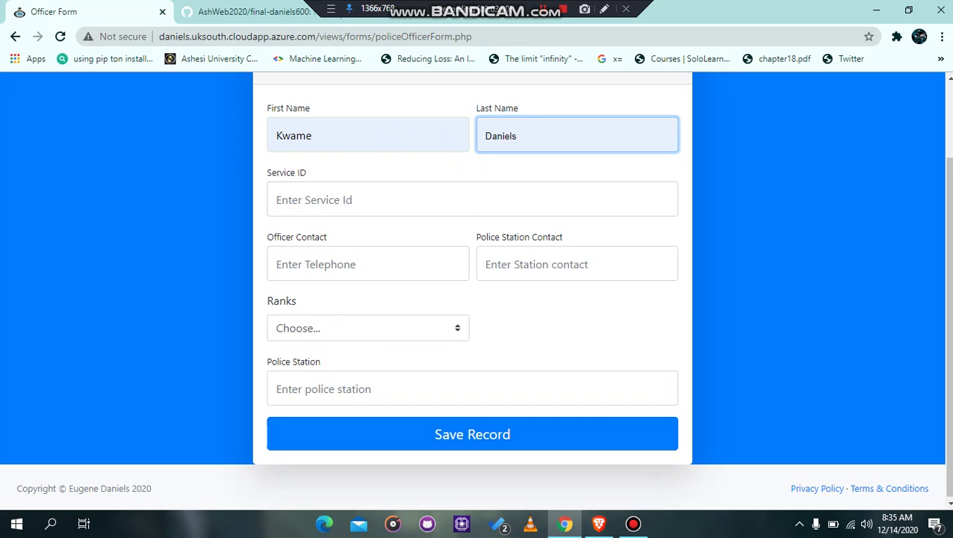
key("Tab")
key("Down")
key("Down")
key("Return")
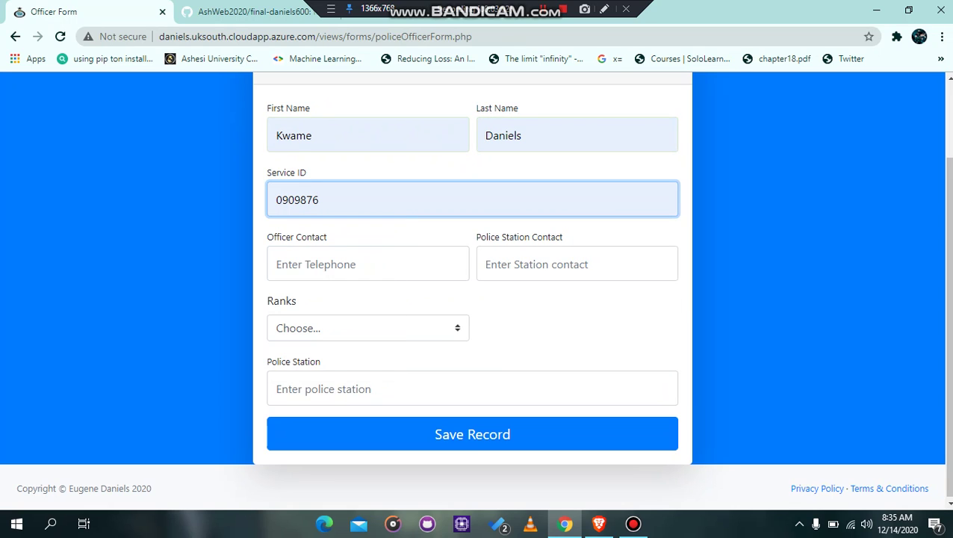
key("Tab")
key("Down")
Fill the police station contact number and set the officer's rank to Inspector.
key("Down")
key("Return")
key("Tab")
key("Down")
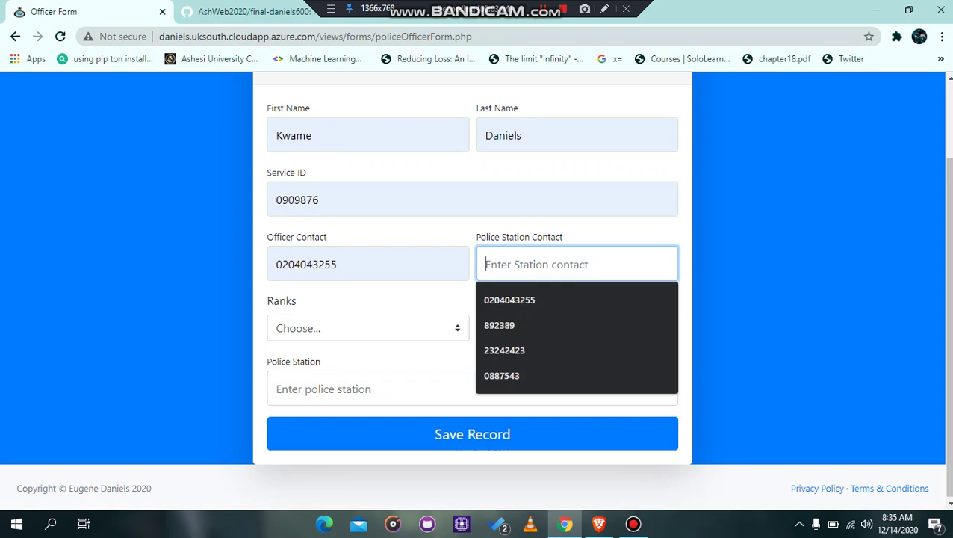
key("Down")
key("Return")
key("Tab")
key("space")
key("Down")
key("Down")
key("Down")
key("Down")
key("Down")
key("Return")
key("Tab")
Set the police station to Teme Com 34, save the officer record and confirm.
key("Down")
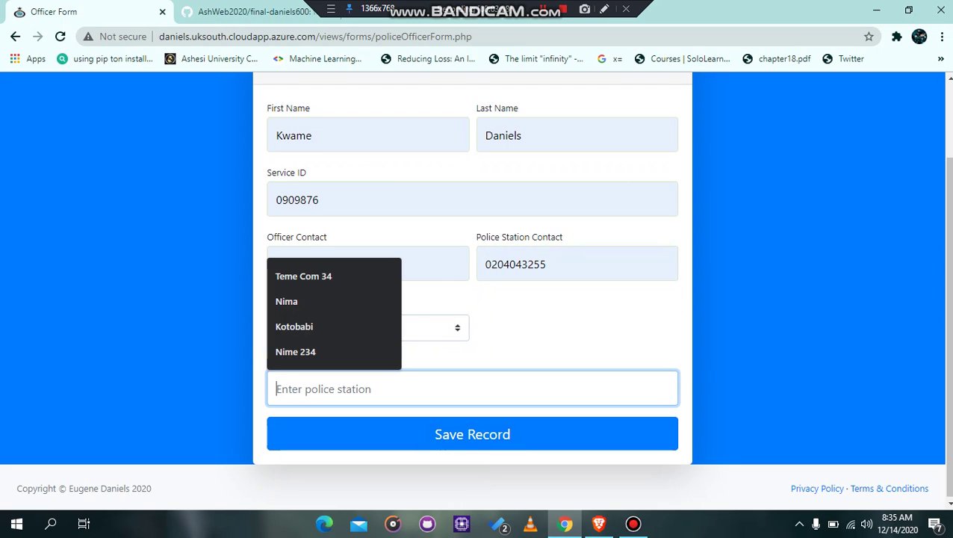
key("Down")
key("Down")
key("Down")
key("Up")
key("Up")
key("Return")
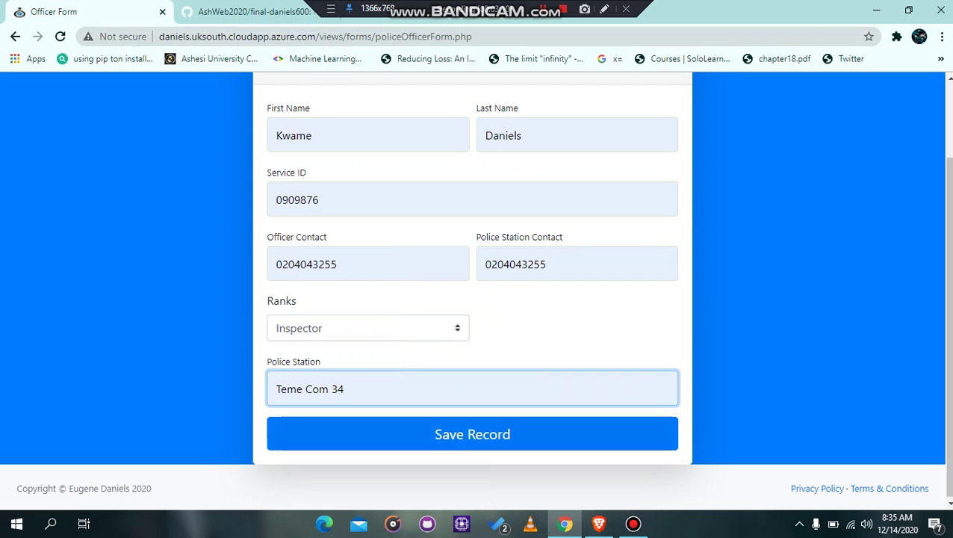
key("Tab")
key("Return")
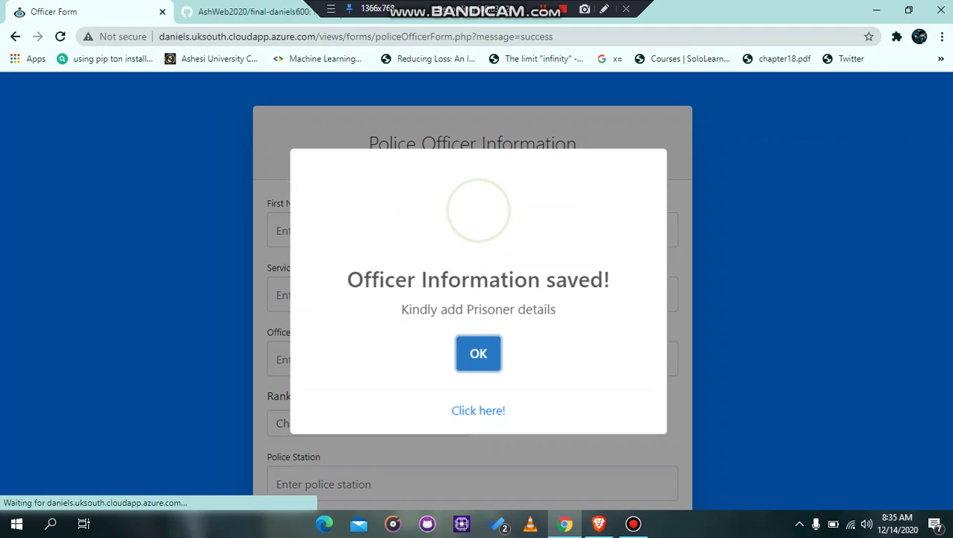
key("Return")
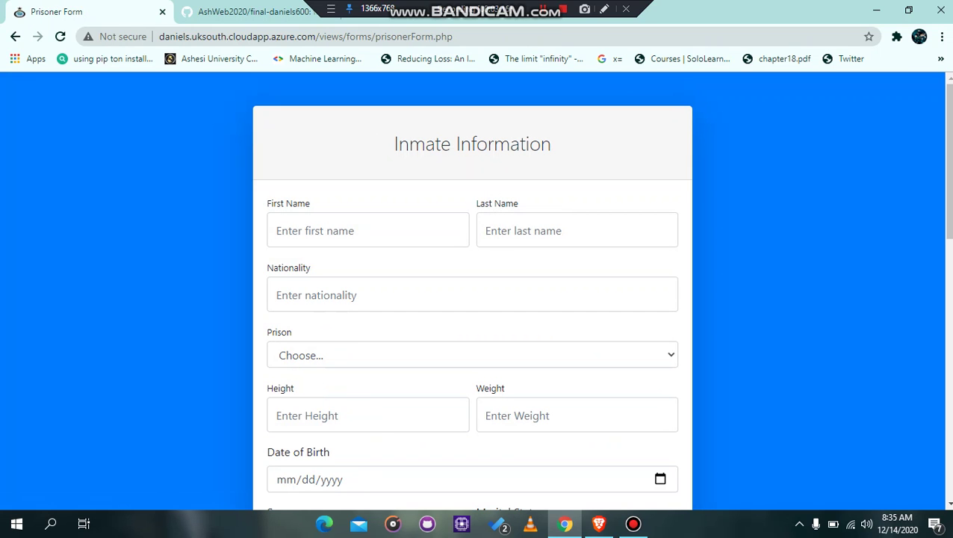
Fill the inmate's names from a saved entry, replacing the first name with 'Webtech'.
key("Down")
key("Down")
key("Down")
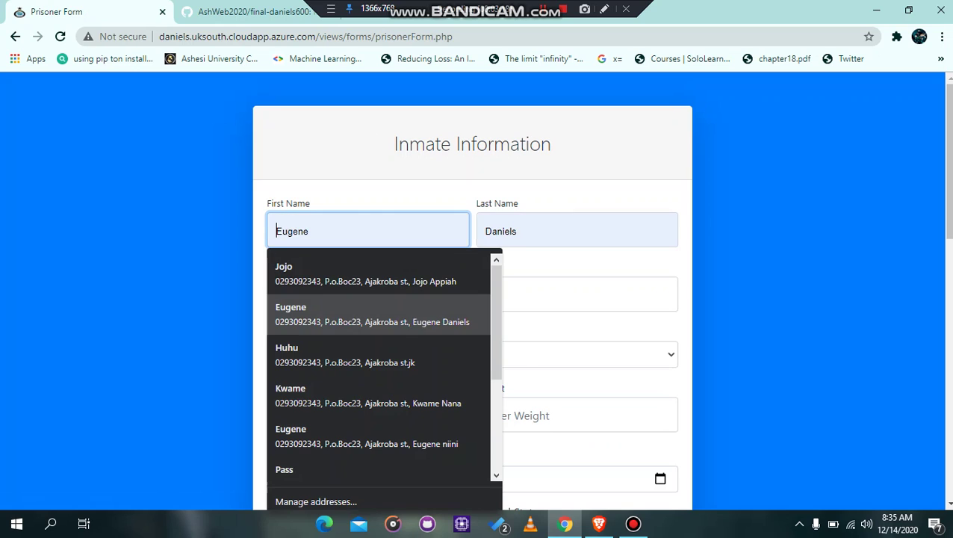
key("Return")
key("shift+Left")
key("shift+Left")
key("shift+Left")
key("shift+Left")
key("shift+Left")
key("shift+Left")
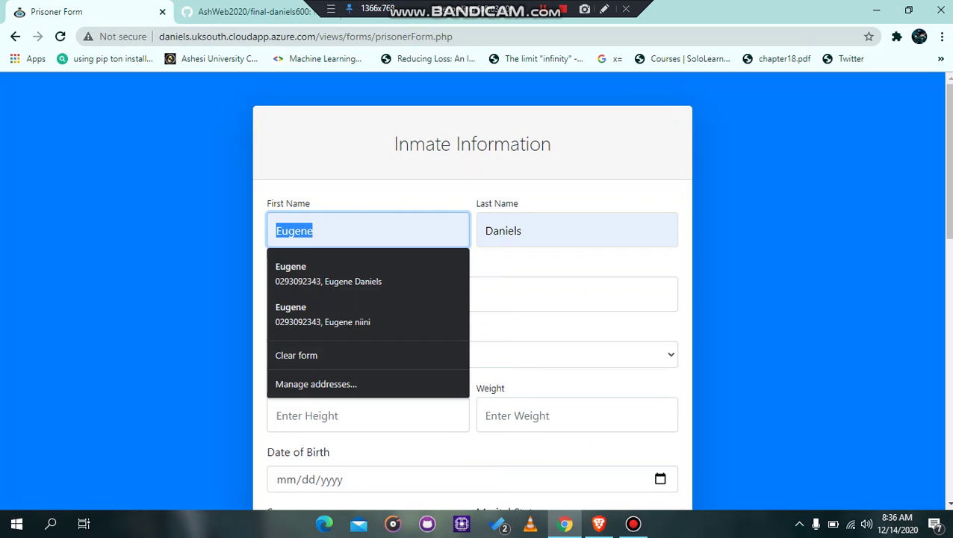
type("Webt")
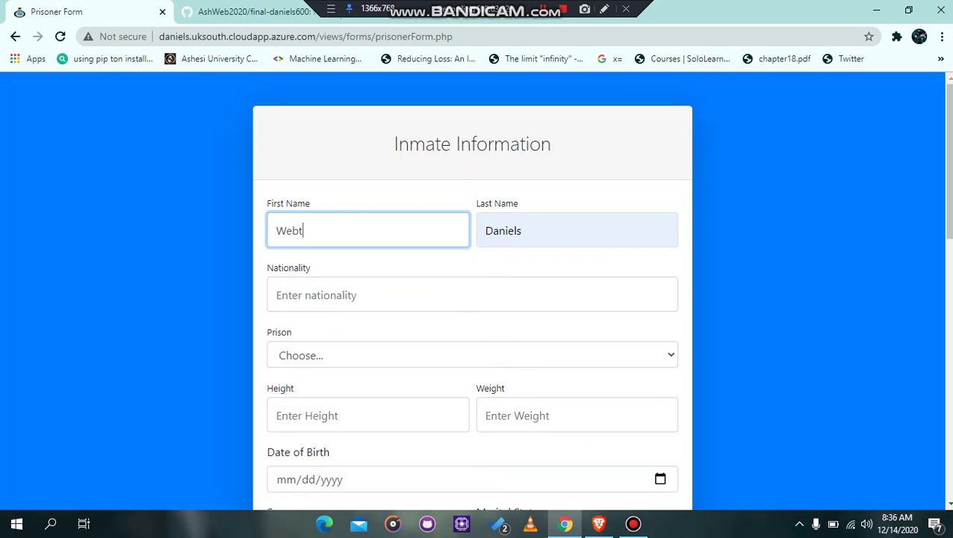
type("ech")
Set nationality to Ghanaian and choose Ankaful as the prison.
left_click(277, 295)
key("Down")
key("Down")
key("Return")
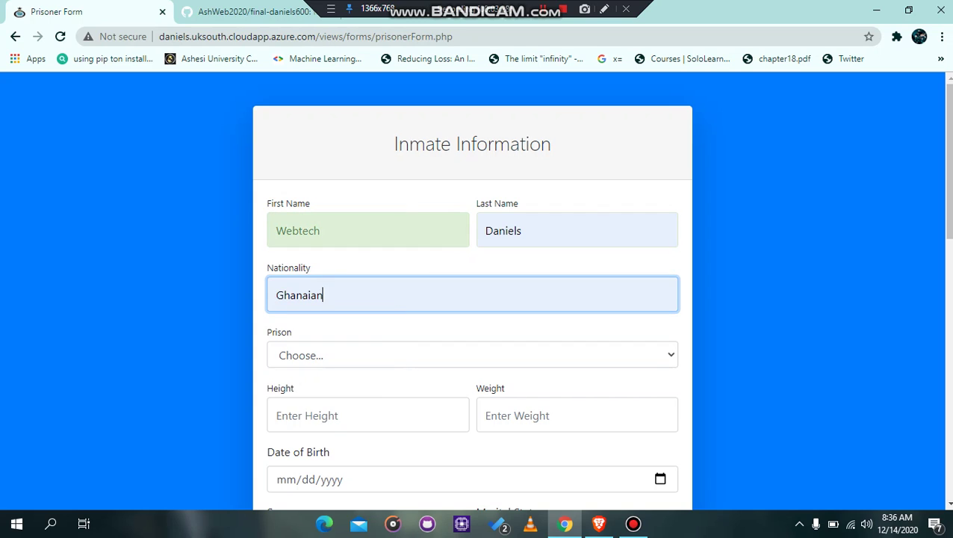
scroll(472, 299, "down", 2)
key("Down")
key("Down")
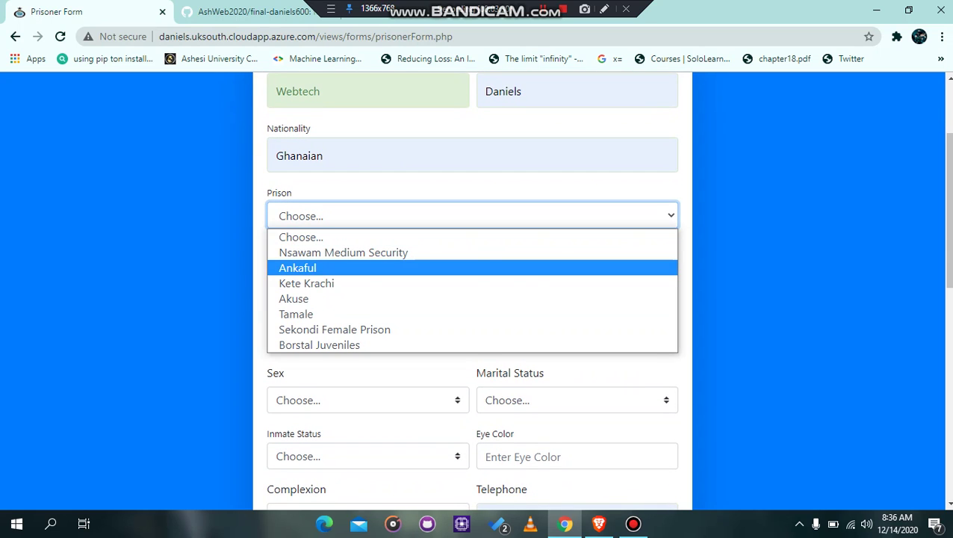
key("Return")
Enter height 12, weight 11 and date of birth 12/17/2020.
key("Tab")
type("12")
key("Tab")
type("11")
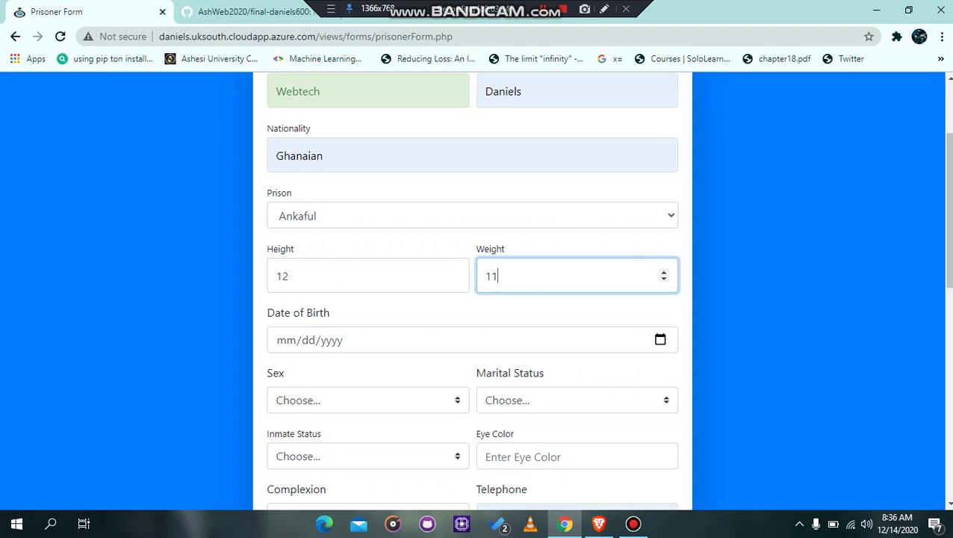
key("Tab")
key("alt+Down")
key("Right")
key("Right")
key("Right")
key("Return")
Set the inmate's sex to Female and marital status to Married.
scroll(472, 292, "down", 1)
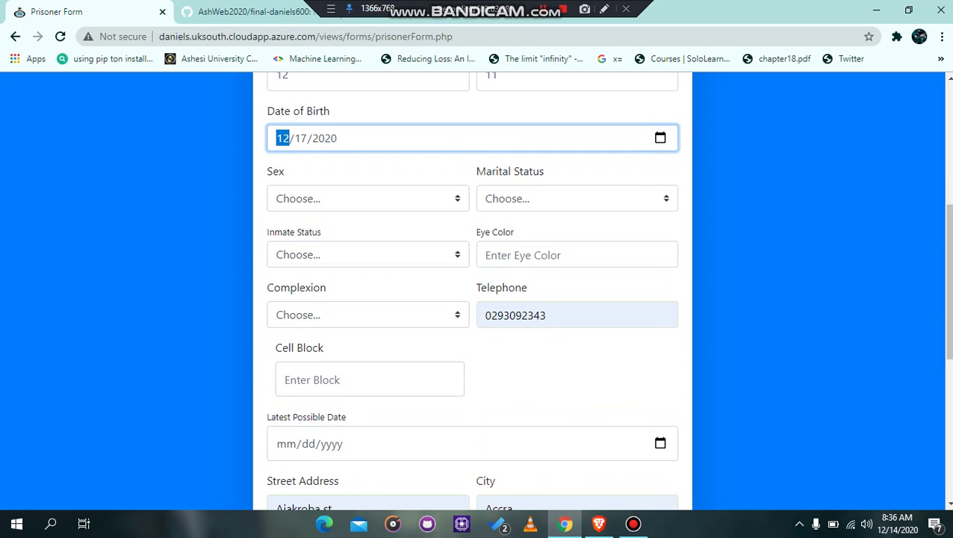
key("Tab")
key("Tab")
key("Tab")
key("alt+Down")
key("Down")
key("Down")
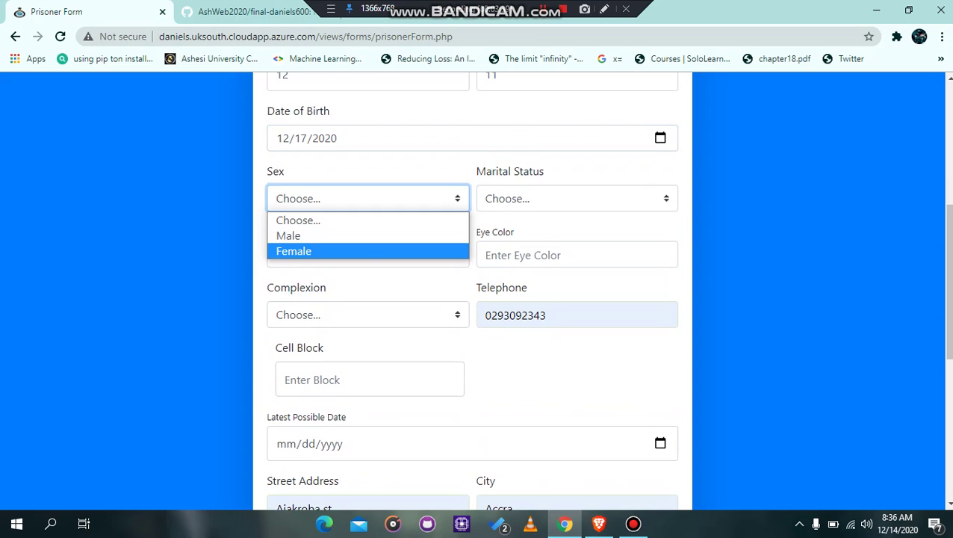
key("Return")
key("Tab")
key("alt+Down")
key("Down")
key("Down")
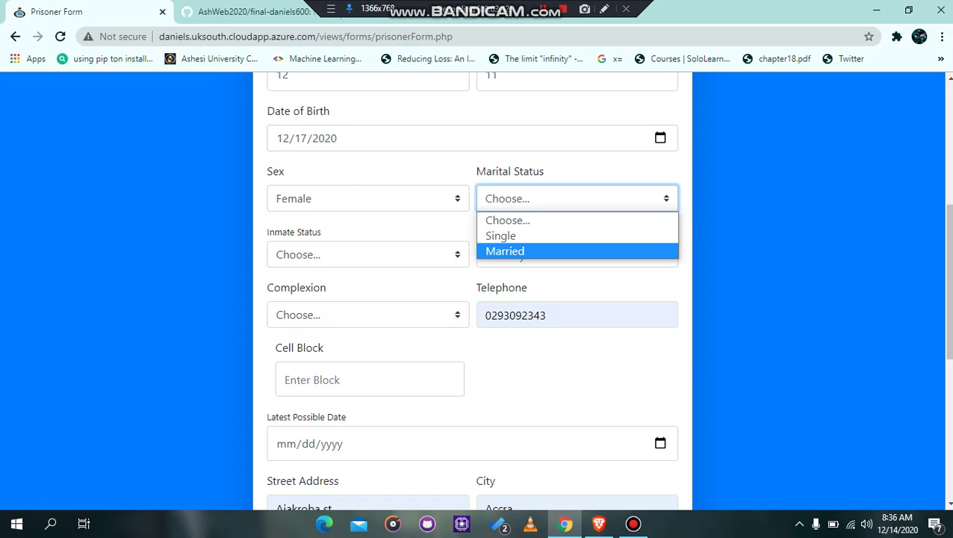
key("Return")
key("Tab")
key("alt+Down")
Set inmate status to Remand, eye colour Brown and complexion Fair.
key("Down")
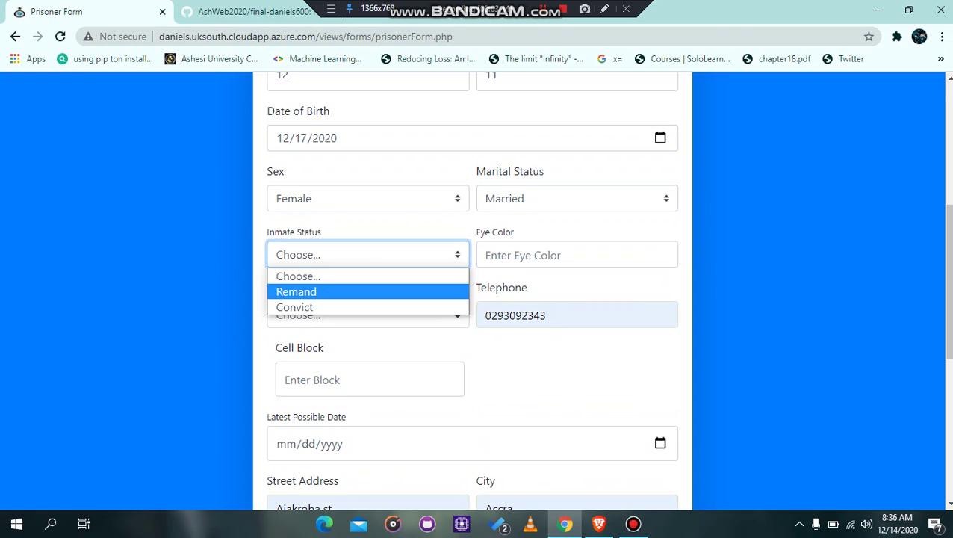
key("Return")
key("Tab")
key("Down")
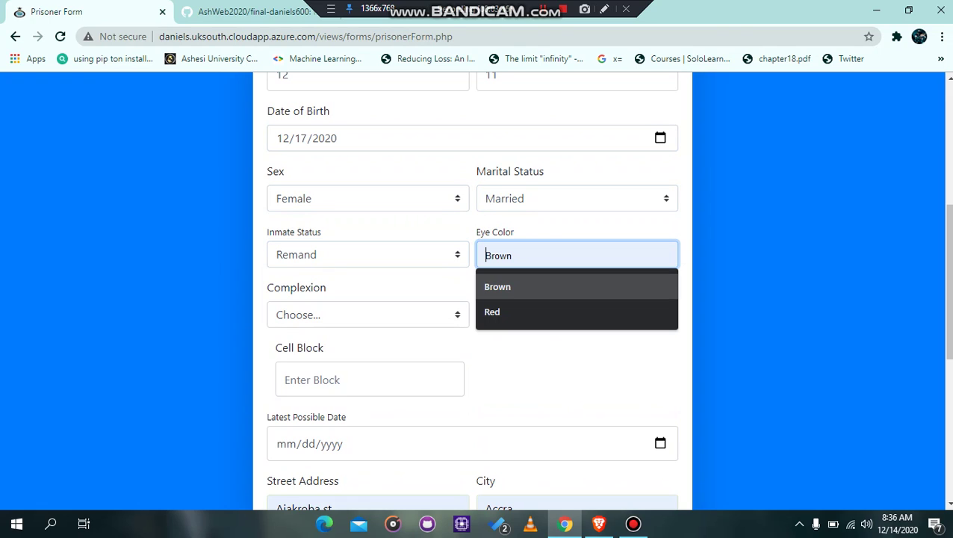
key("Return")
key("Tab")
key("alt+Down")
key("Down")
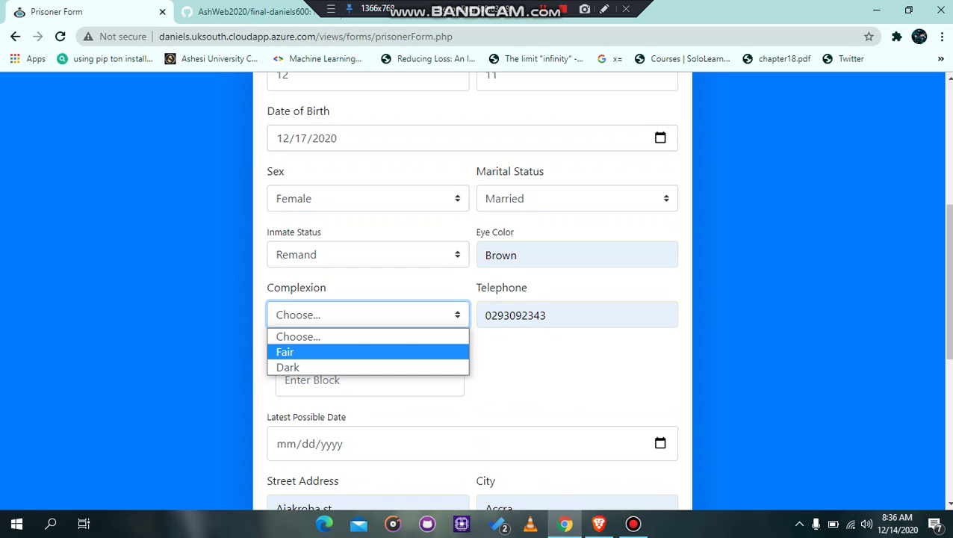
key("Return")
Enter cell block F and latest possible date 12/08/2020.
key("Tab")
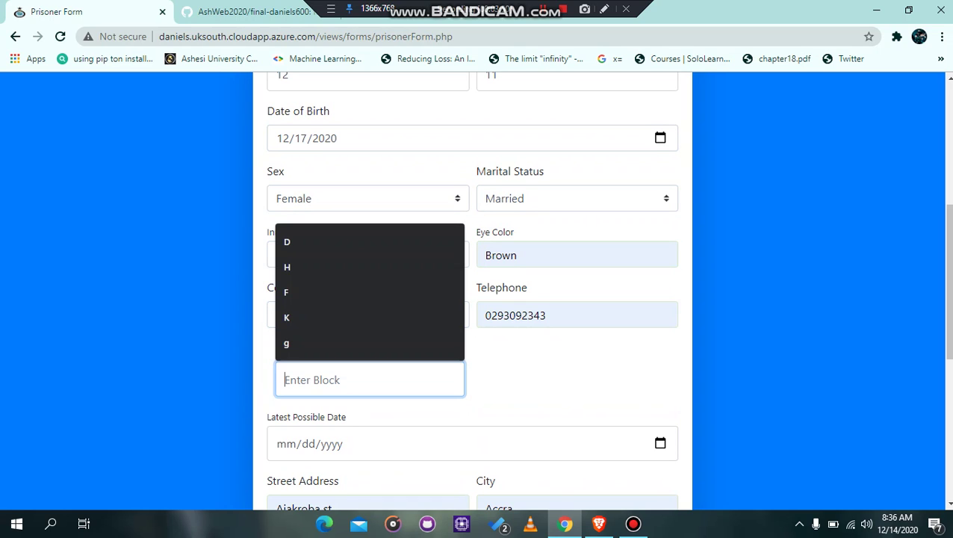
type("F")
scroll(477, 299, "down", 3)
key("Tab")
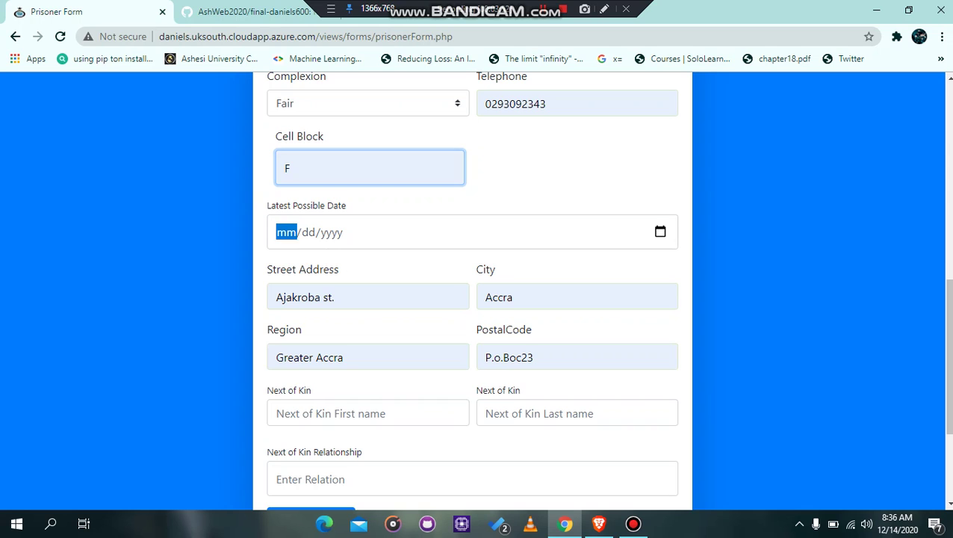
key("alt+Down")
left_click(324, 330)
scroll(323, 330, "down", 2)
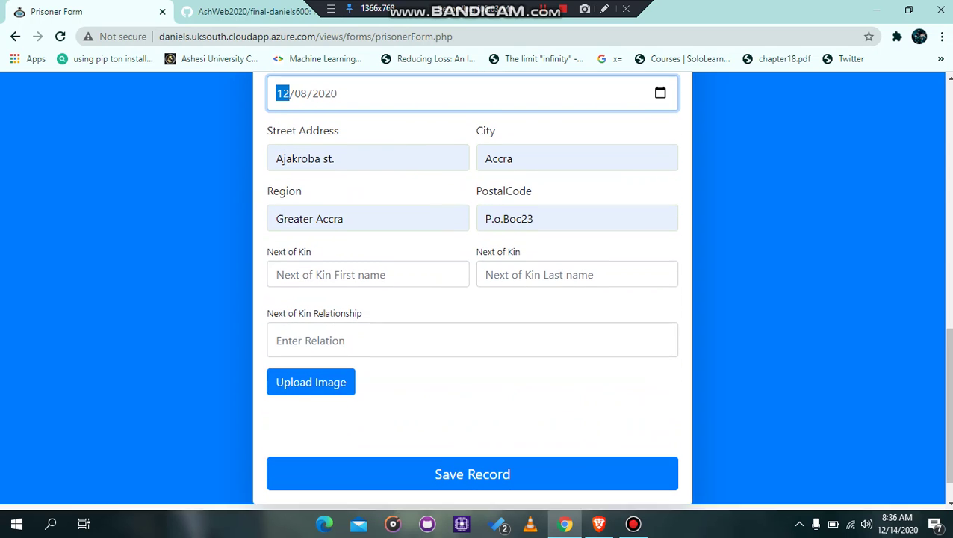
Fill next of kin names from suggestions with relationship Friend, then start the photo upload.
left_click(368, 272)
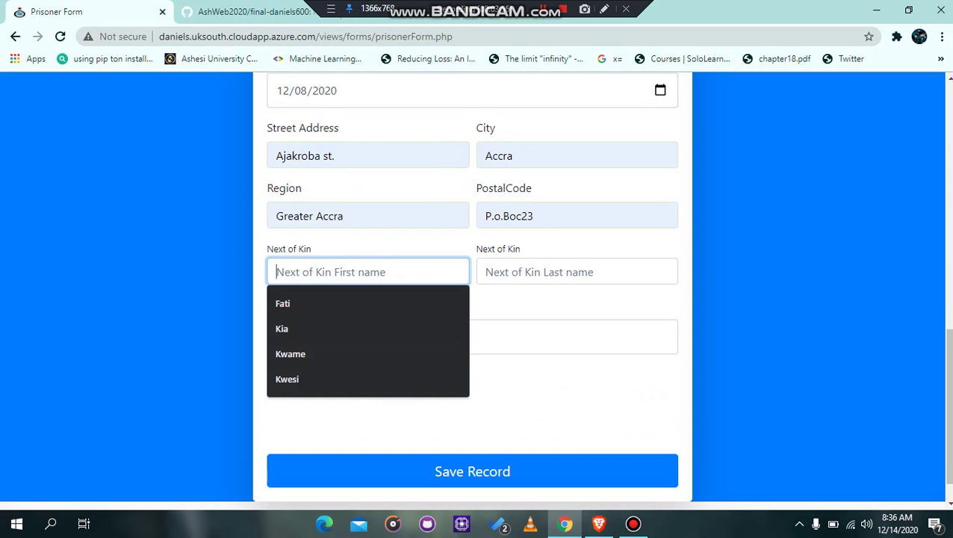
key("Down")
key("Return")
key("Tab")
key("Down")
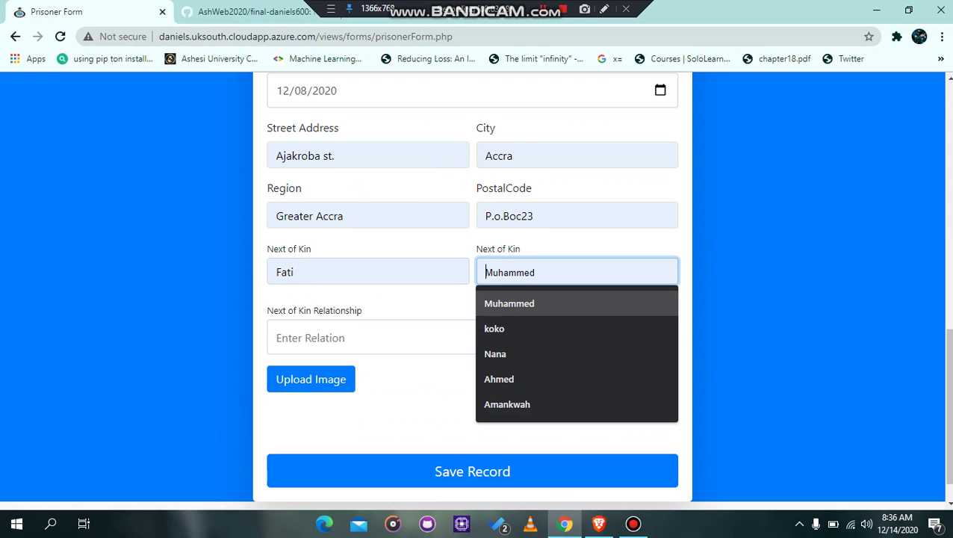
key("Return")
key("Tab")
key("Down")
key("Down")
key("Down")
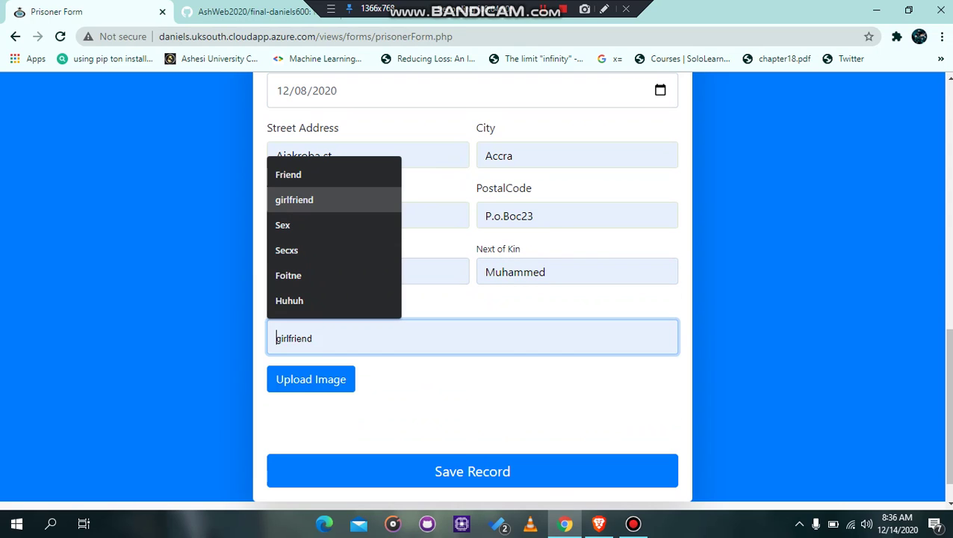
key("Up")
key("Return")
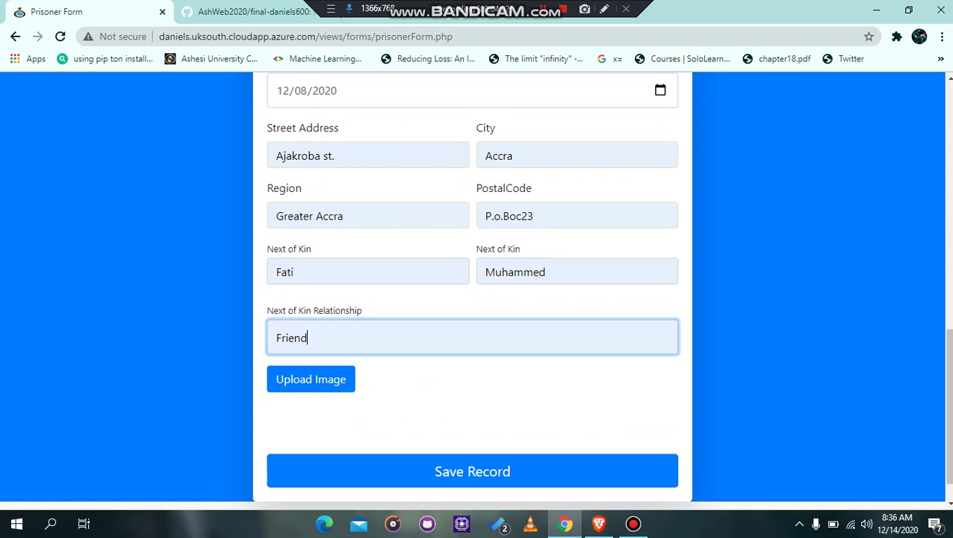
key("Tab")
key("Return")
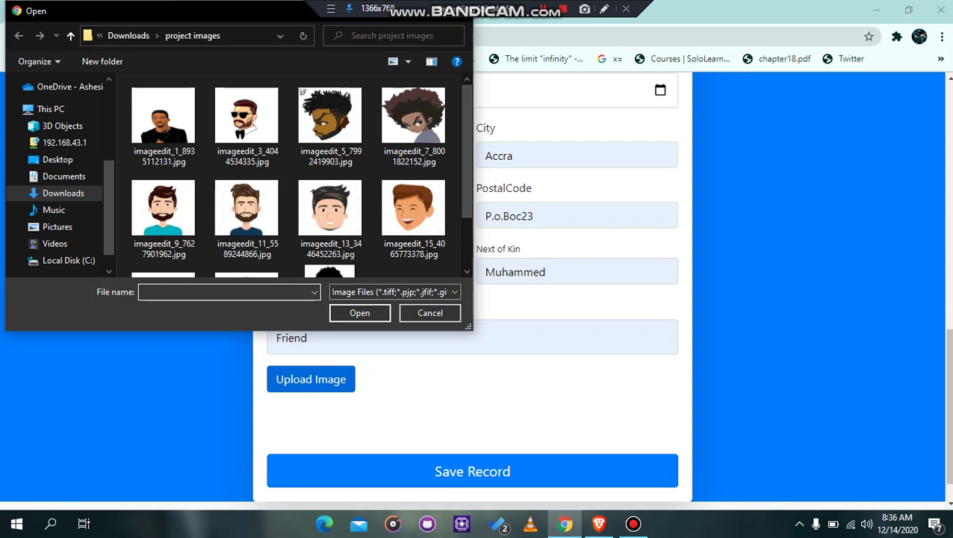
Attach the imageedit_9 bearded portrait, save the inmate record and dismiss the success message.
left_click(163, 213)
left_click(360, 312)
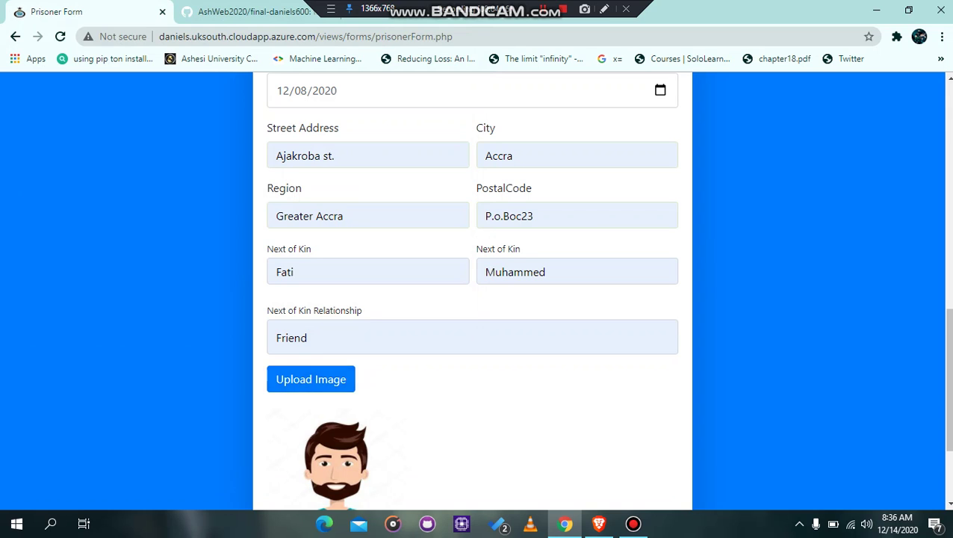
scroll(473, 299, "down", 2)
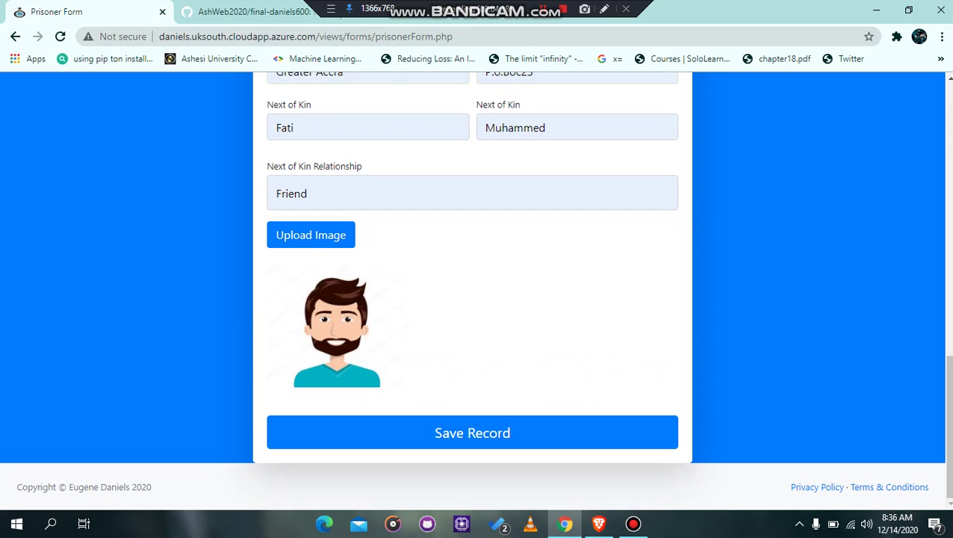
left_click(472, 432)
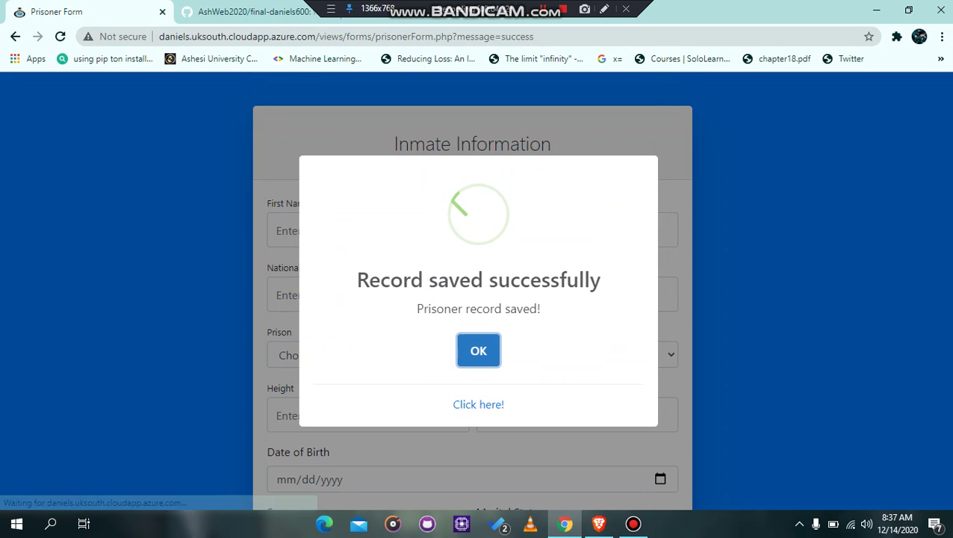
key("Return")
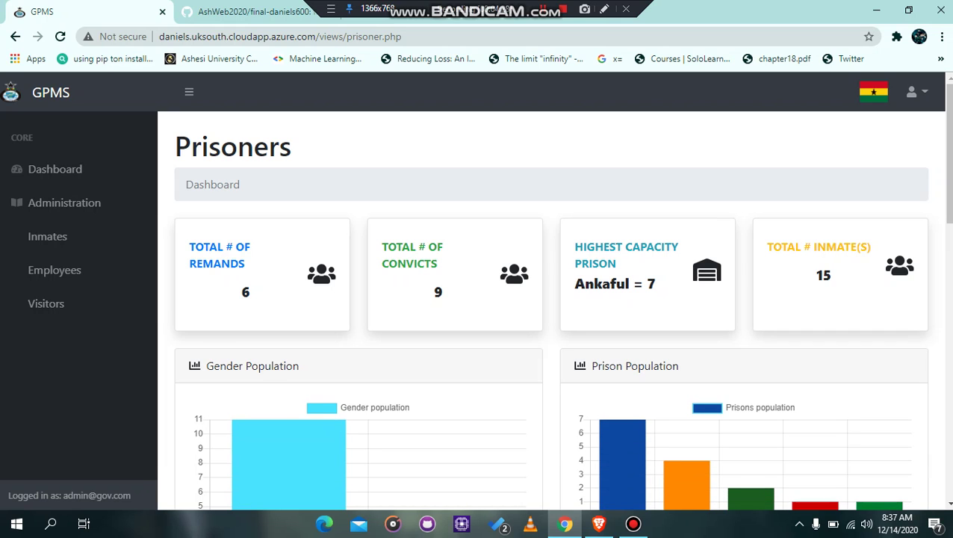
scroll(552, 310, "down", 2)
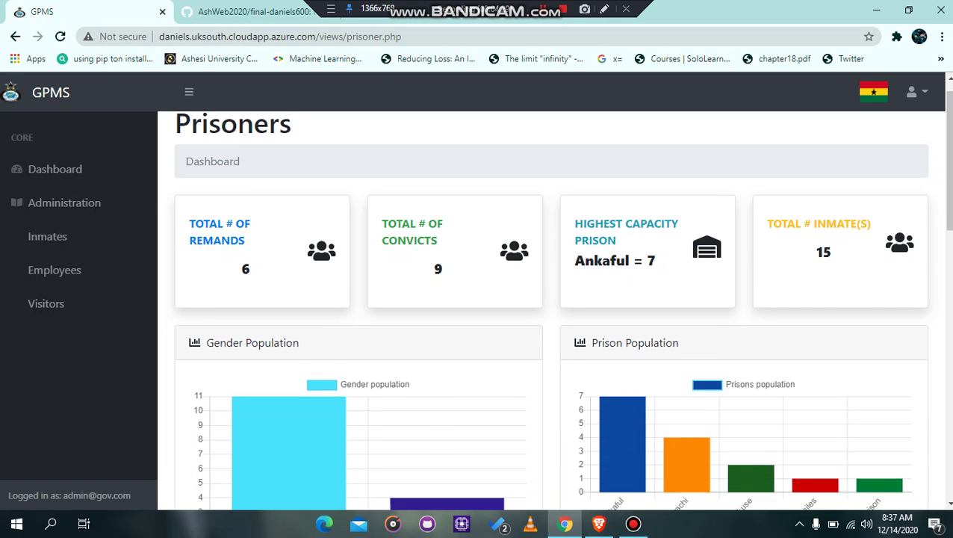
scroll(623, 385, "up", 1)
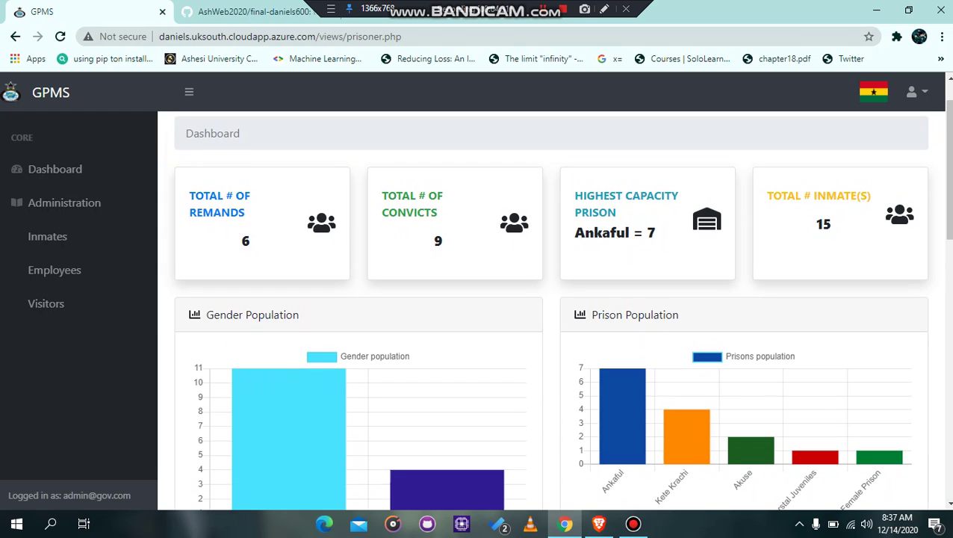
mouse_move(623, 385)
double_click(823, 223)
scroll(559, 305, "down", 1)
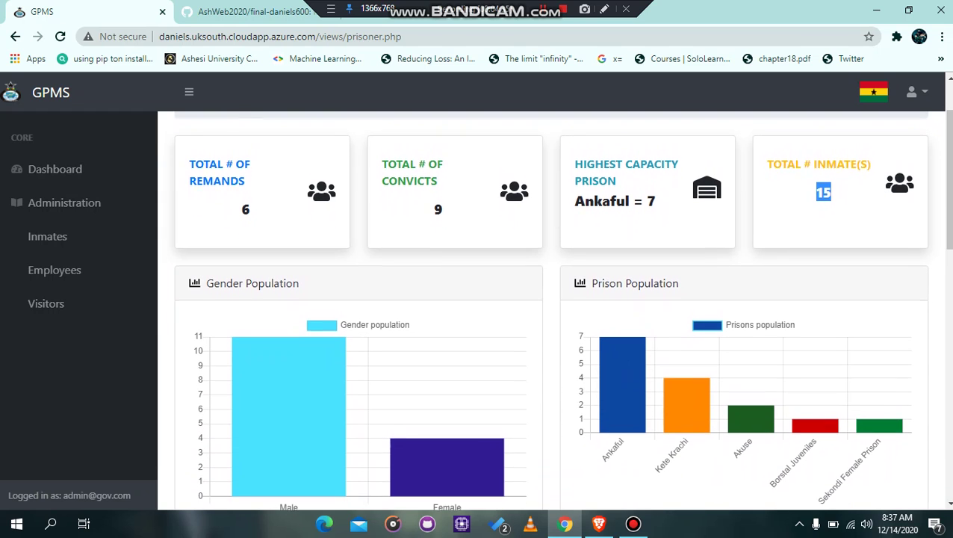
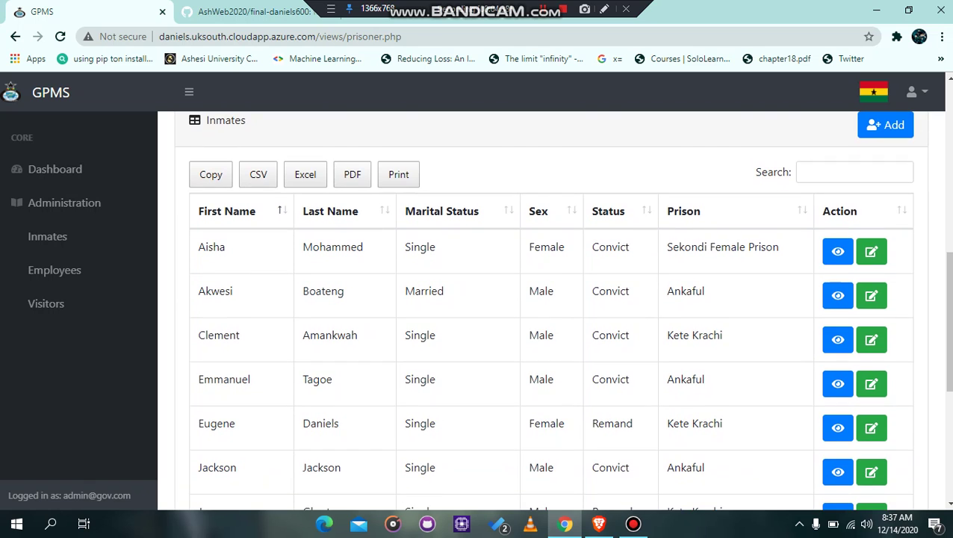
Filter the Inmates table by 'webtec' to find the married female Ankaful inmate.
scroll(553, 310, "up", 1)
scroll(553, 310, "up", 1)
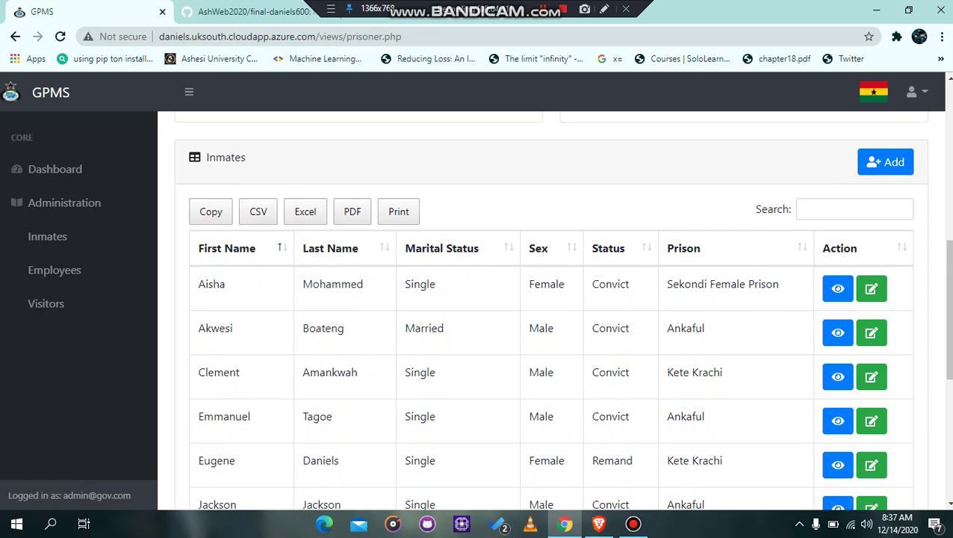
left_click(854, 209)
type("webtec")
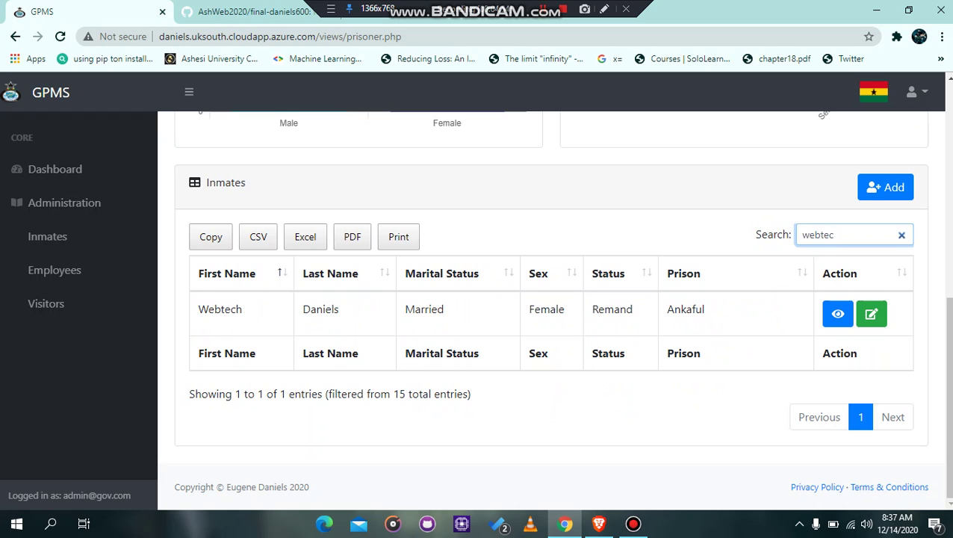
Edit the inmate, set Inmate Status to Convict, and update the record.
left_click(872, 314)
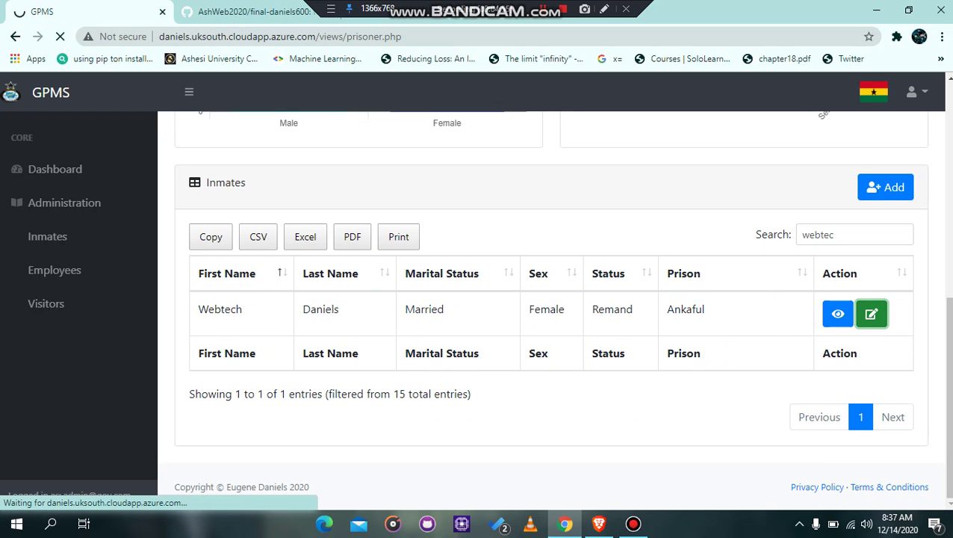
scroll(478, 292, "down", 3)
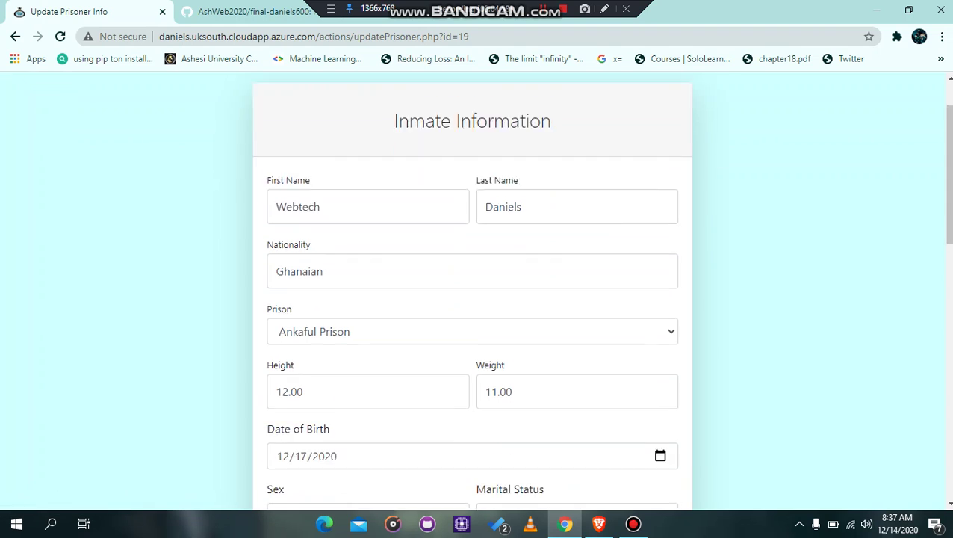
scroll(478, 292, "down", 2)
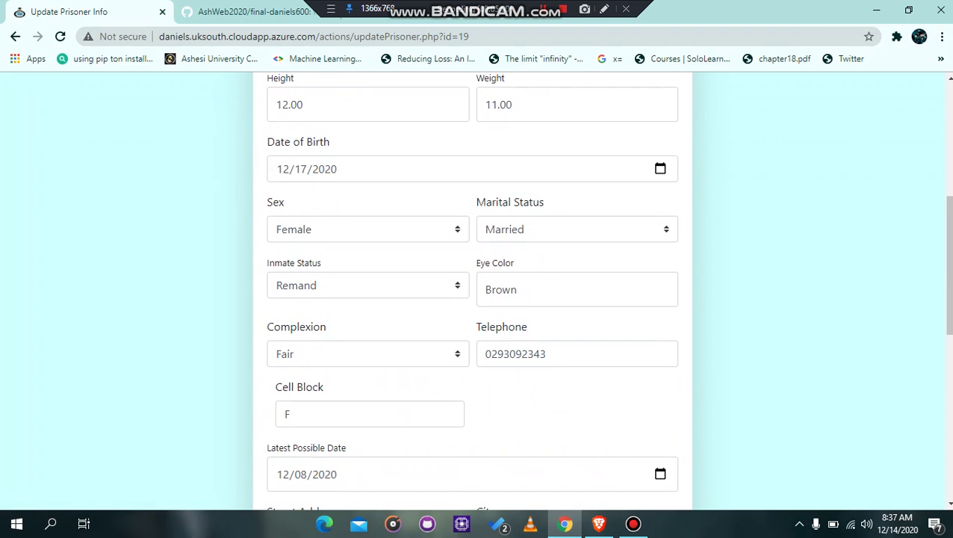
left_click(366, 285)
left_click(299, 321)
scroll(478, 291, "down", 7)
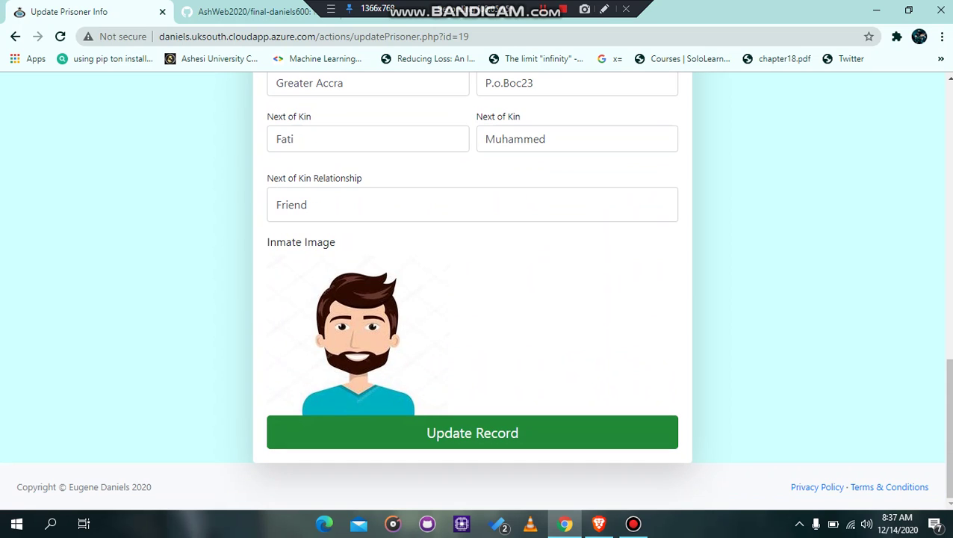
left_click(472, 433)
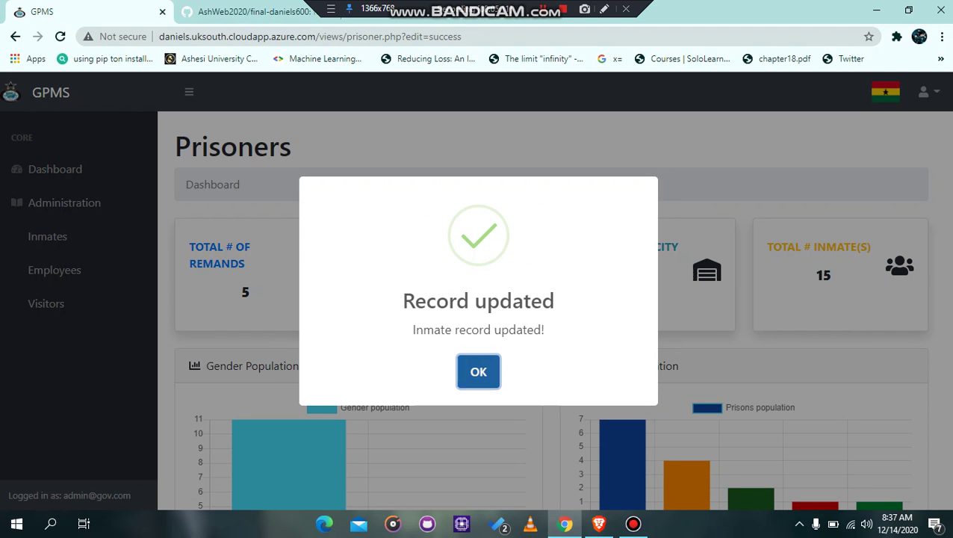
Dismiss the confirmation and search 'webtec' again to point out the Convict status.
left_click(478, 371)
scroll(552, 310, "down", 5)
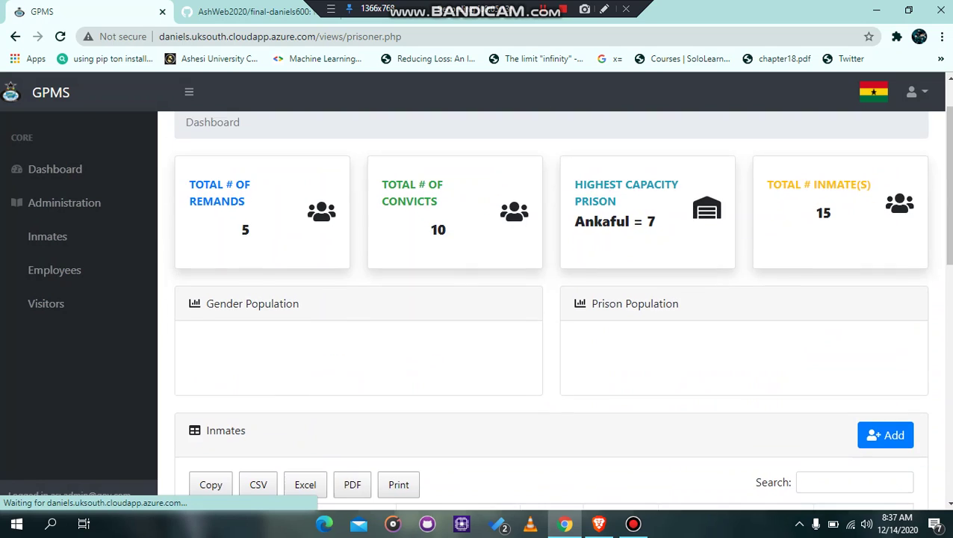
scroll(551, 310, "down", 6)
scroll(552, 310, "up", 2)
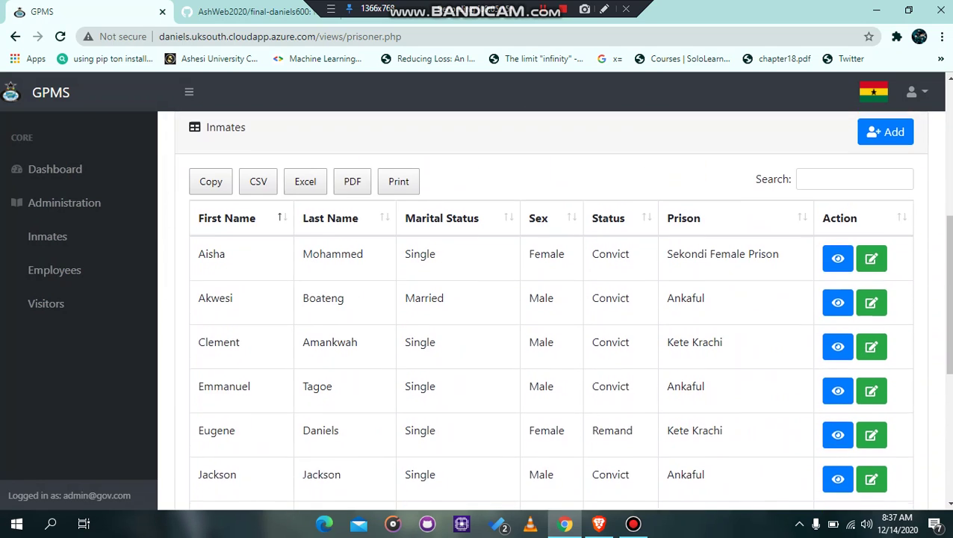
left_click(857, 181)
type("webtec")
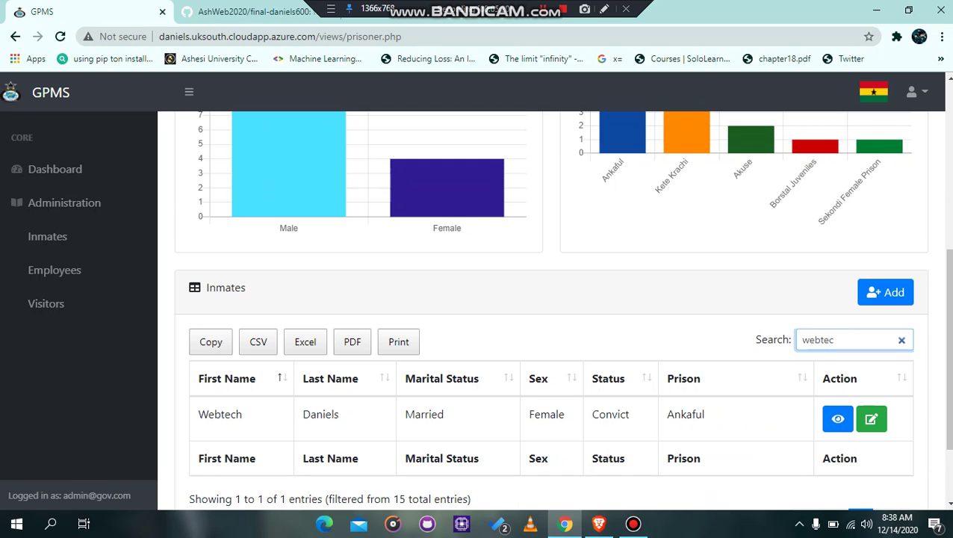
left_click_drag(629, 415, 591, 415)
scroll(837, 444, "up", 1)
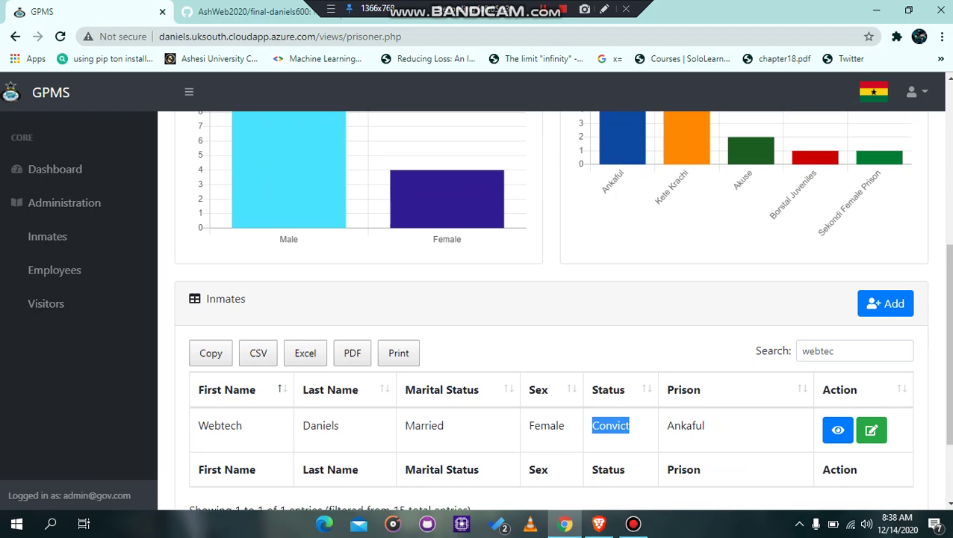
View the inmate's full details page and check the case details.
left_click(837, 444)
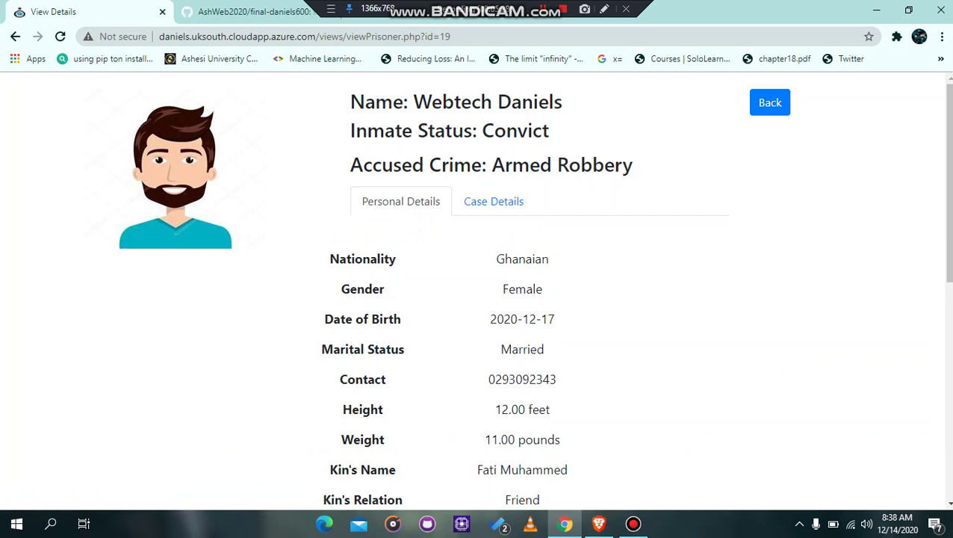
scroll(479, 299, "down", 2)
scroll(478, 299, "up", 2)
scroll(479, 299, "down", 6)
scroll(478, 298, "up", 4)
scroll(478, 299, "up", 3)
left_click(493, 201)
scroll(493, 201, "up", 6)
Go back to the prisoners dashboard and move on to the Employees page.
left_click(770, 102)
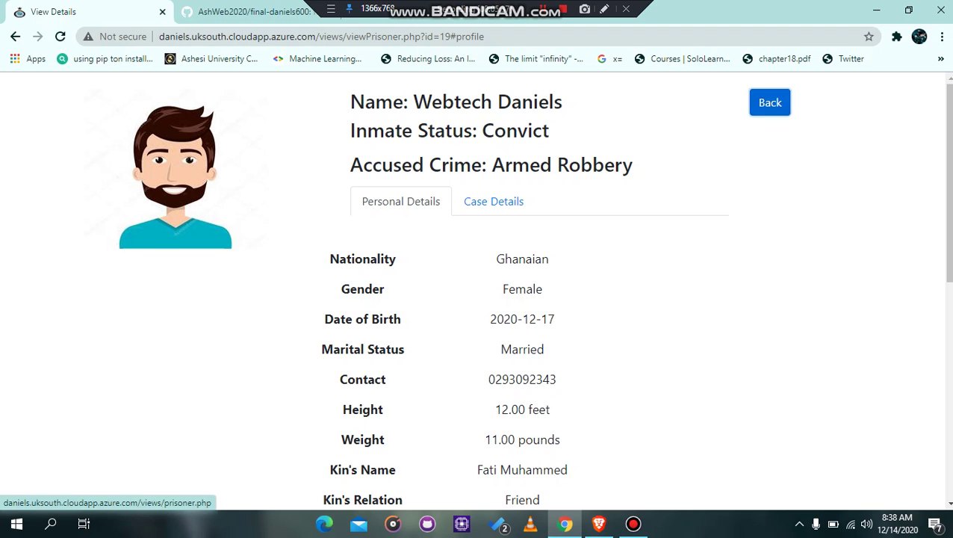
scroll(478, 299, "down", 2)
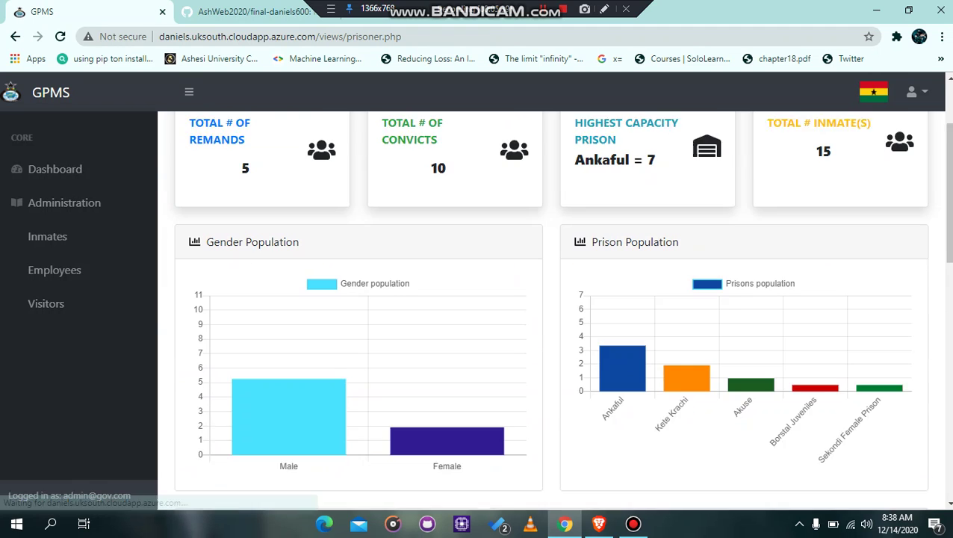
scroll(475, 312, "down", 1)
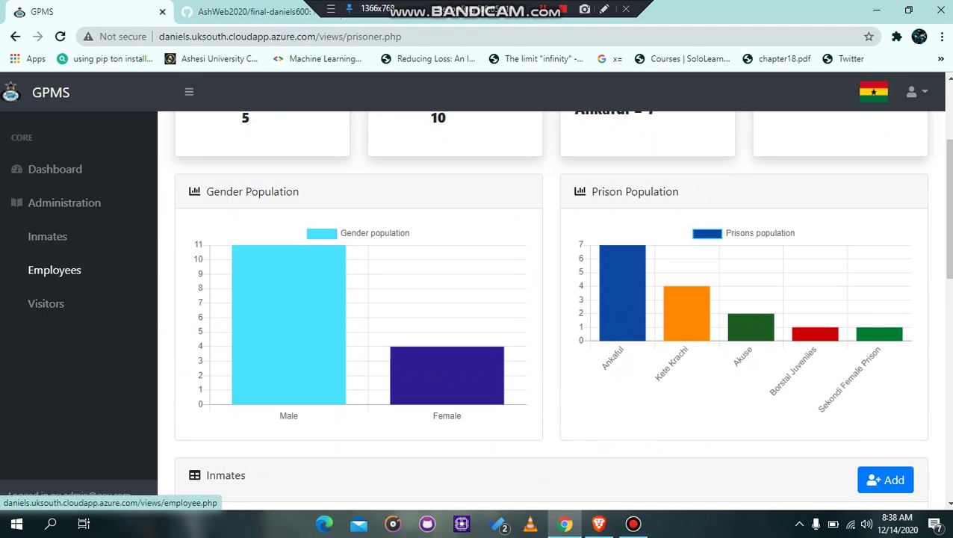
left_click(54, 270)
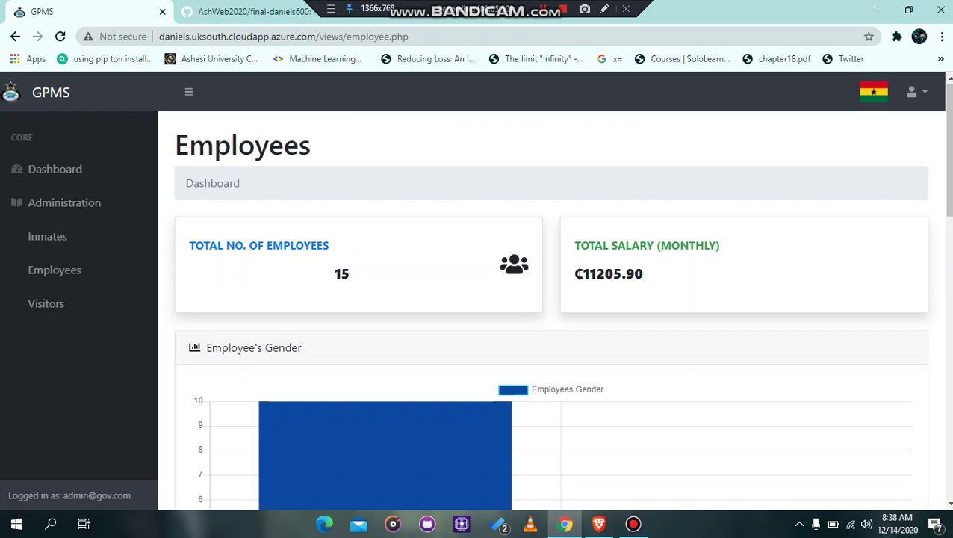
Highlight the ₵11205.90 total salary, review the employees table, and start a new employee record.
left_click_drag(643, 273, 582, 274)
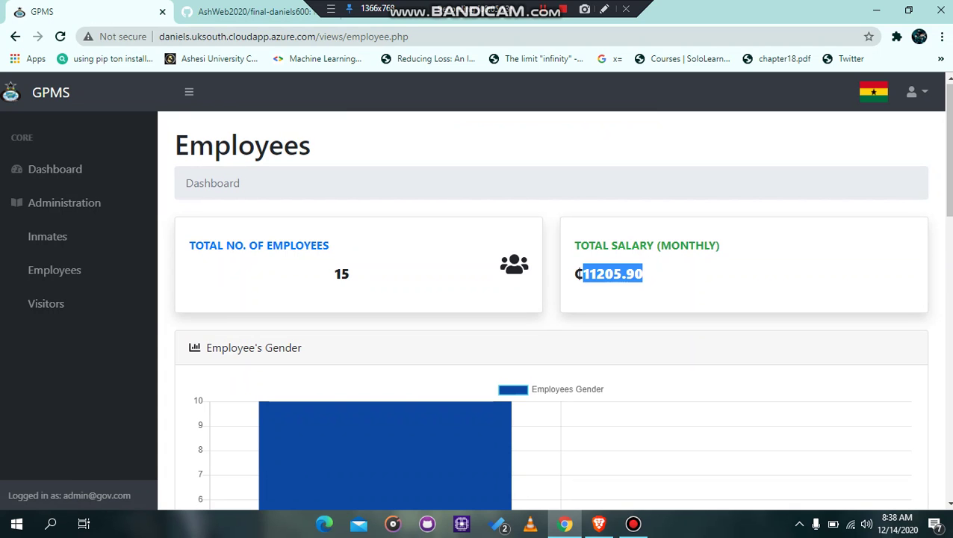
left_click_drag(583, 273, 574, 274)
scroll(552, 312, "down", 5)
scroll(551, 312, "up", 2)
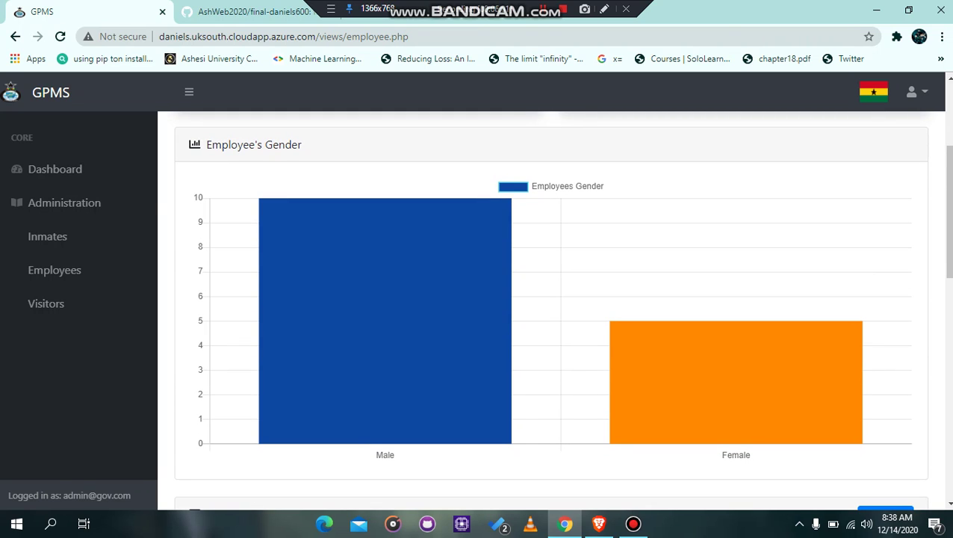
scroll(552, 311, "down", 4)
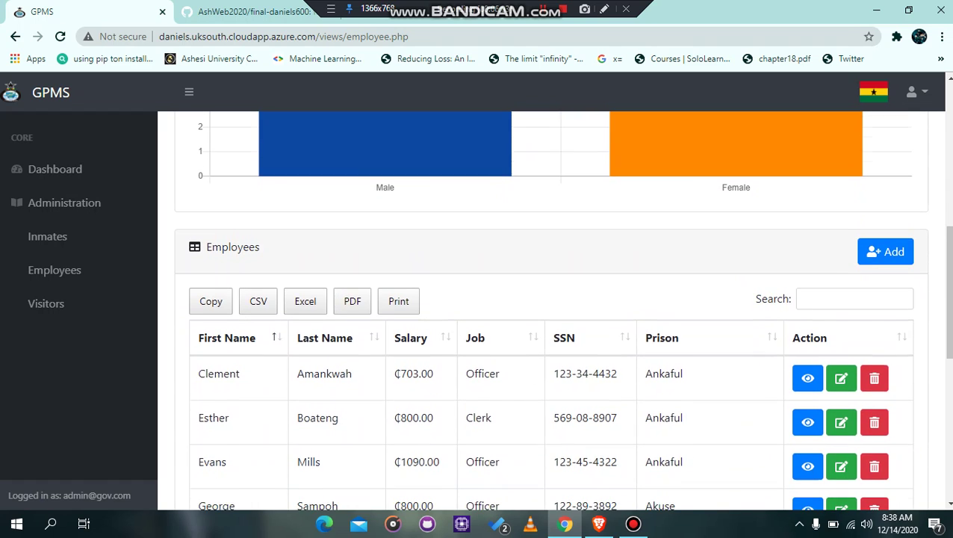
scroll(552, 311, "down", 3)
scroll(551, 311, "up", 2)
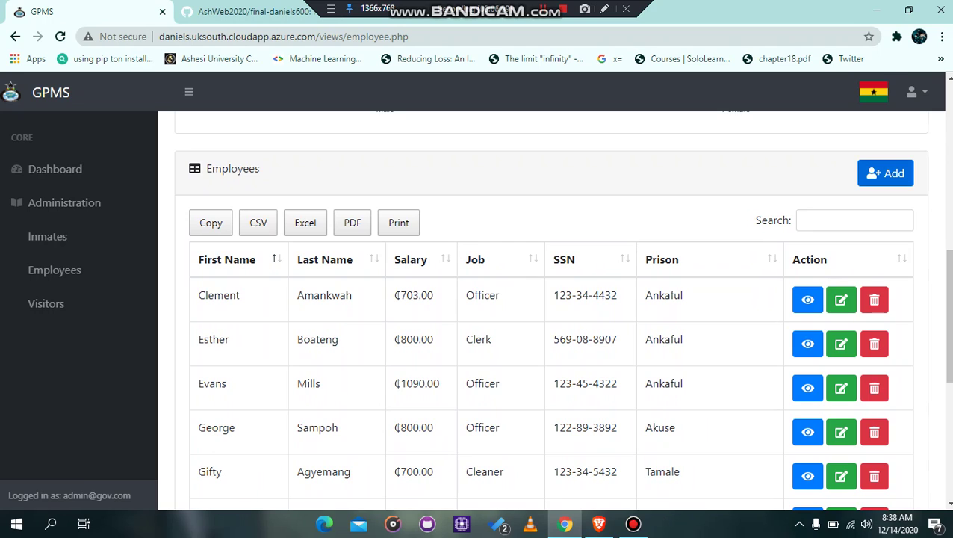
left_click(885, 173)
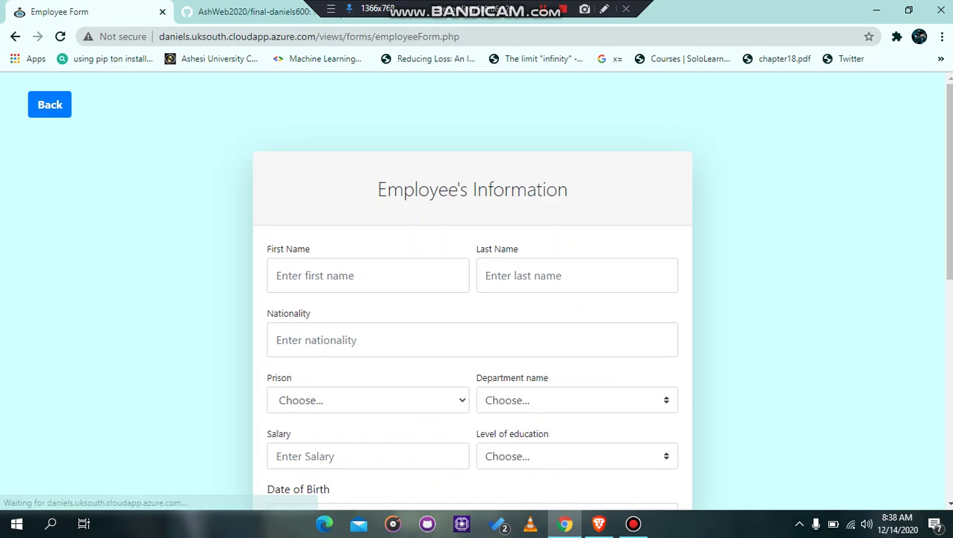
Fill in the new employee's first and last name.
left_click(368, 275)
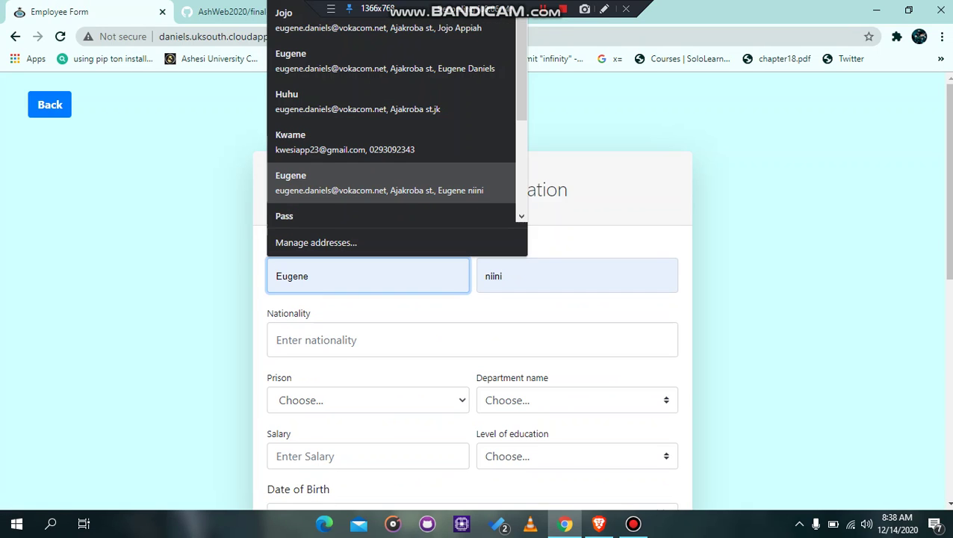
left_click(314, 179)
scroll(472, 298, "down", 2)
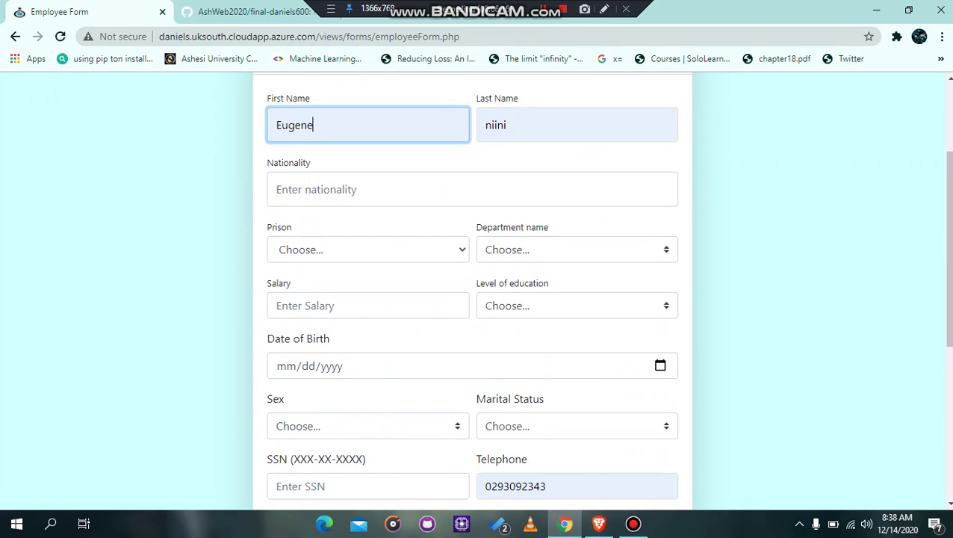
key("Tab")
type("Eugn")
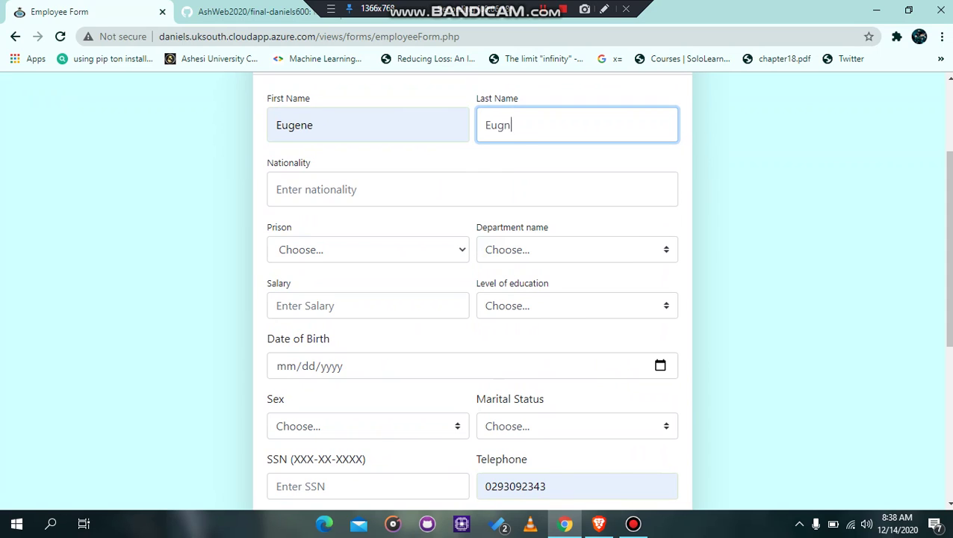
type("e878")
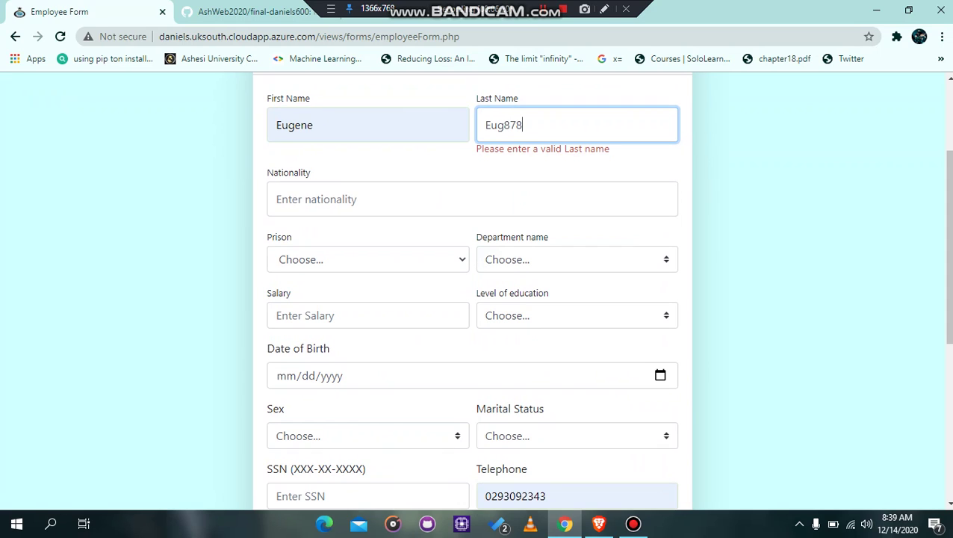
key("BackSpace")
key("BackSpace")
key("BackSpace")
key("BackSpace")
type("gene")
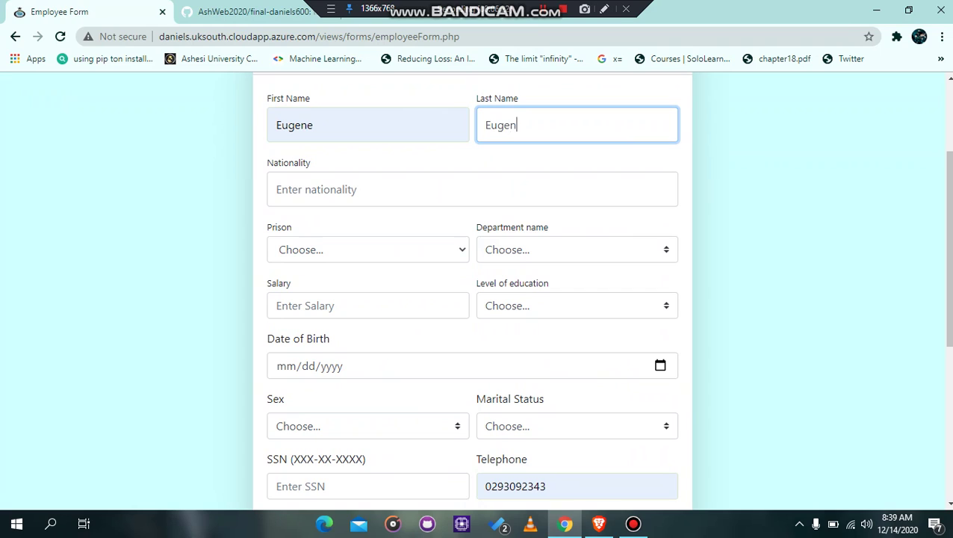
Set nationality Ghanaian, prison Ankaful and department Human Resource.
key("Tab")
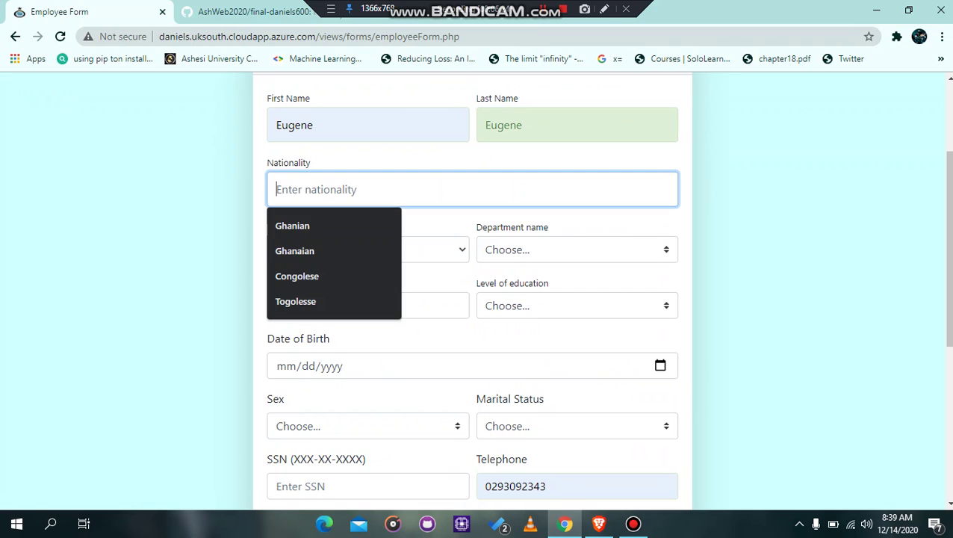
key("Down")
key("Down")
key("Return")
key("Tab")
key("alt+Down")
key("Down")
key("Down")
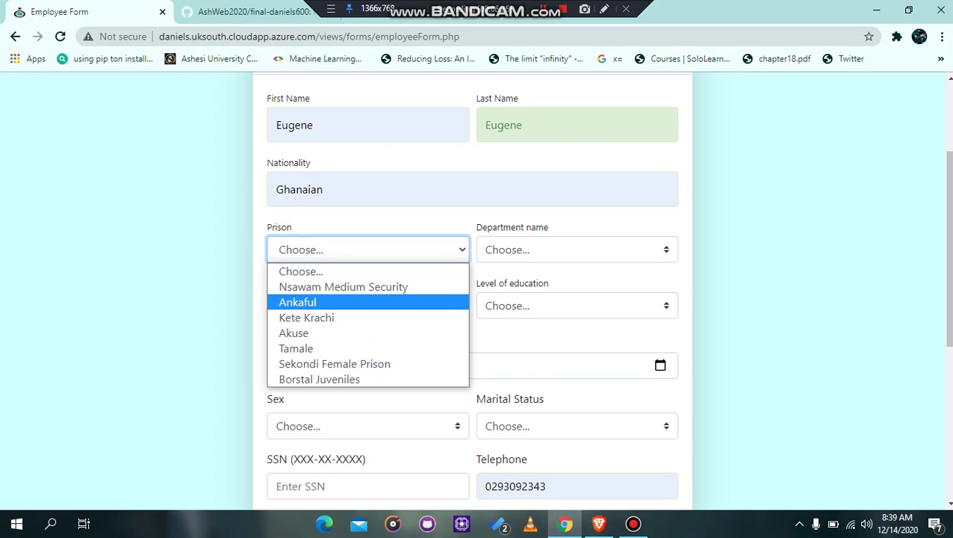
key("Return")
key("Tab")
key("alt+Down")
key("Down")
key("Down")
key("Return")
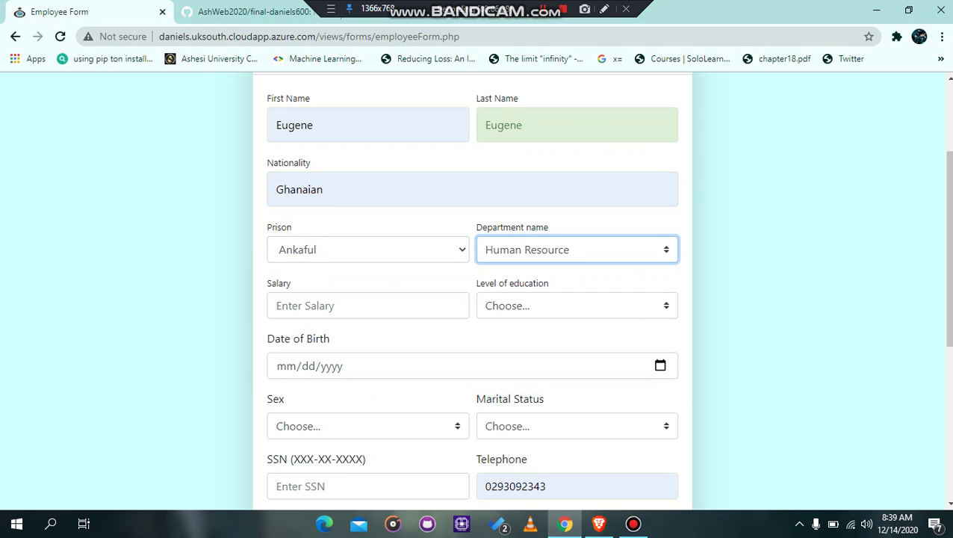
Enter salary 232, Junior High School education and birth date 12/09/2020.
key("Tab")
type("232")
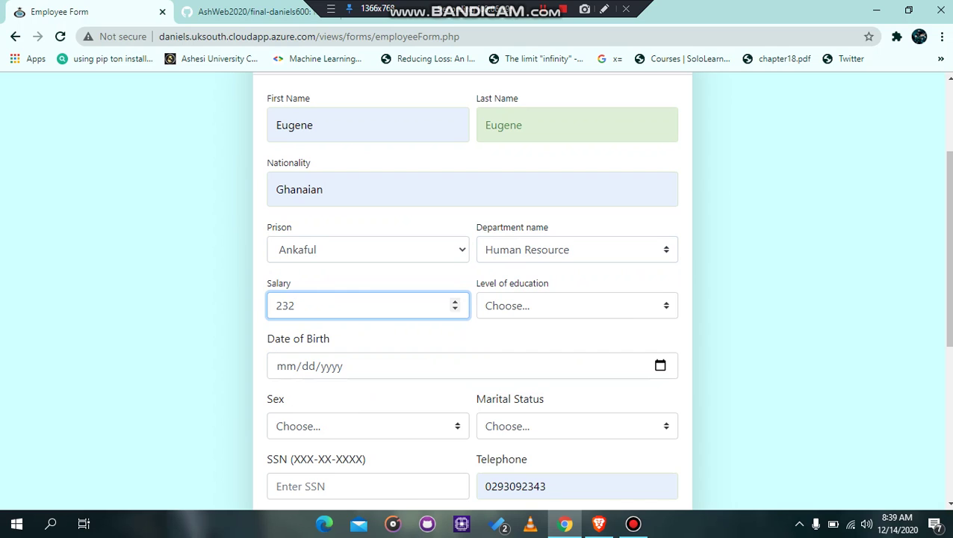
key("Tab")
key("alt+Down")
key("Down")
key("Return")
scroll(477, 299, "down", 2)
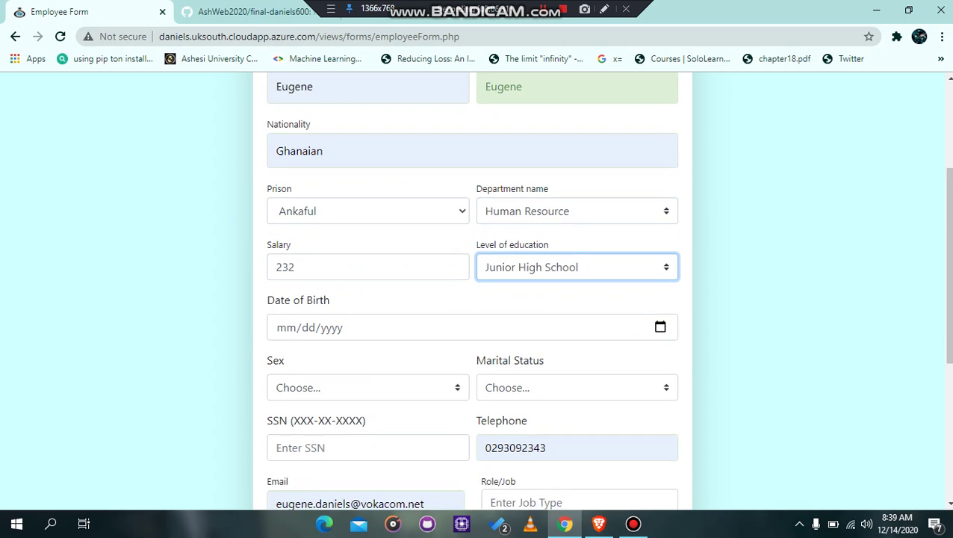
key("Tab")
key("alt+Down")
key("Down")
key("Return")
scroll(476, 299, "down", 1)
scroll(477, 299, "down", 1)
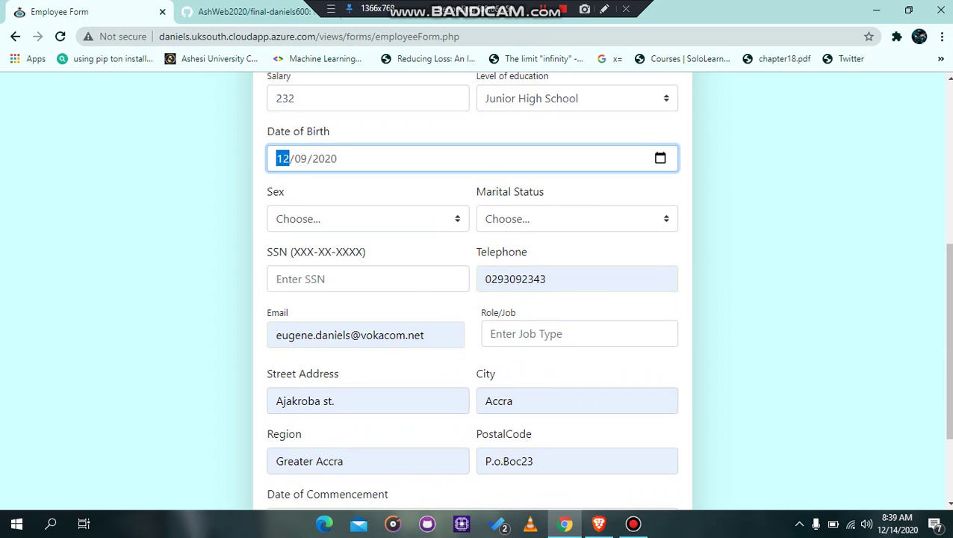
Set sex to Male, marital status to Single, and enter the SSN.
key("Tab")
key("alt+Down")
key("Down")
key("Return")
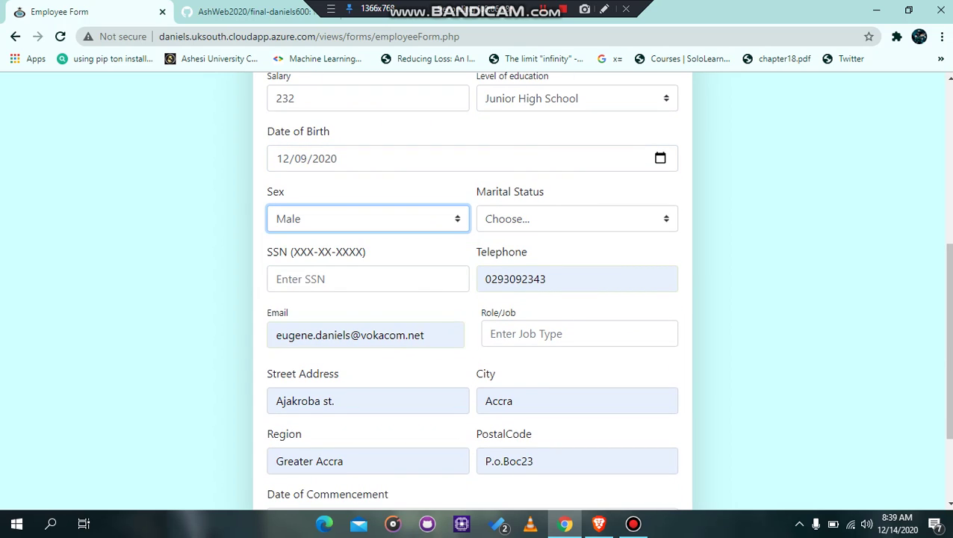
key("Tab")
key("alt+Down")
key("Down")
key("Return")
key("Tab")
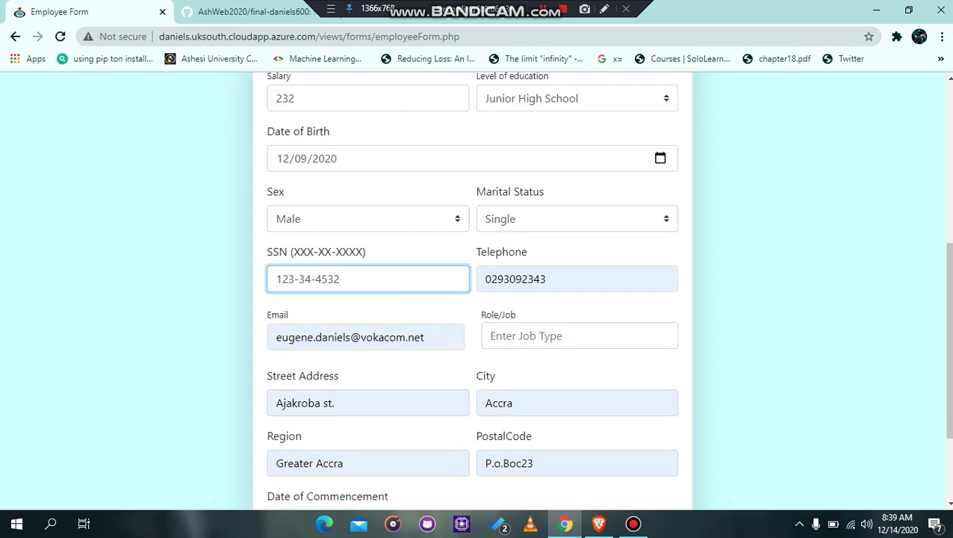
Choose Officer as the role, commencement date December 8, and save the employee.
left_click(538, 335)
key("Down")
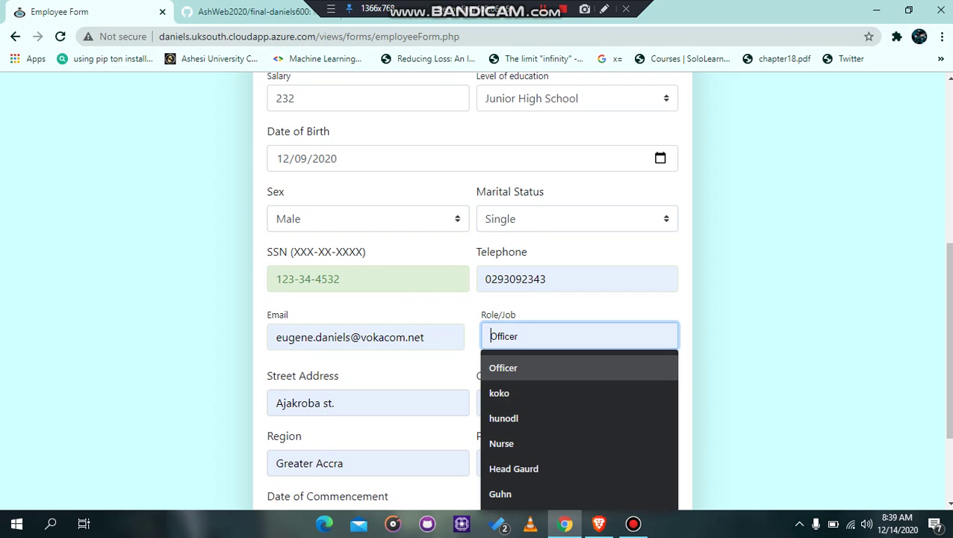
key("Return")
scroll(478, 291, "down", 3)
left_click(660, 391)
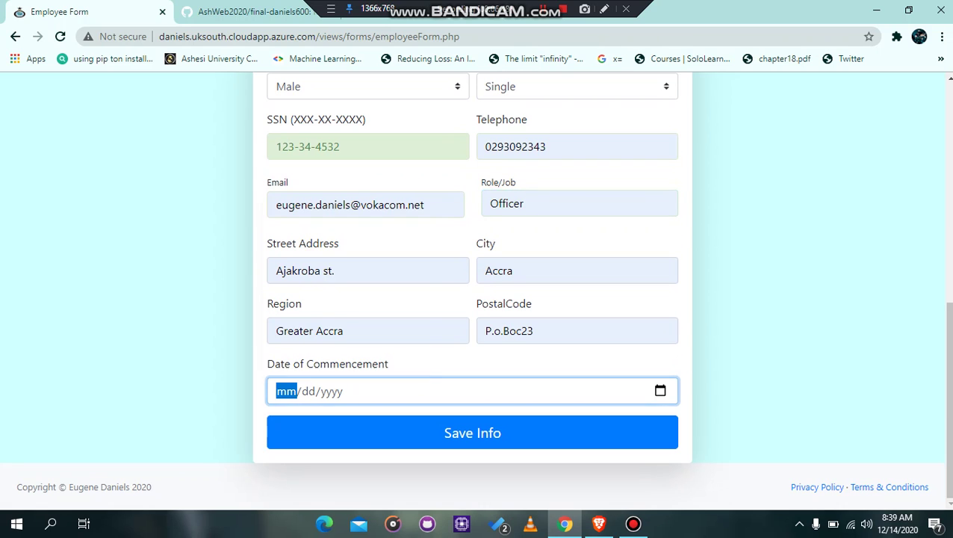
left_click(324, 259)
left_click(472, 433)
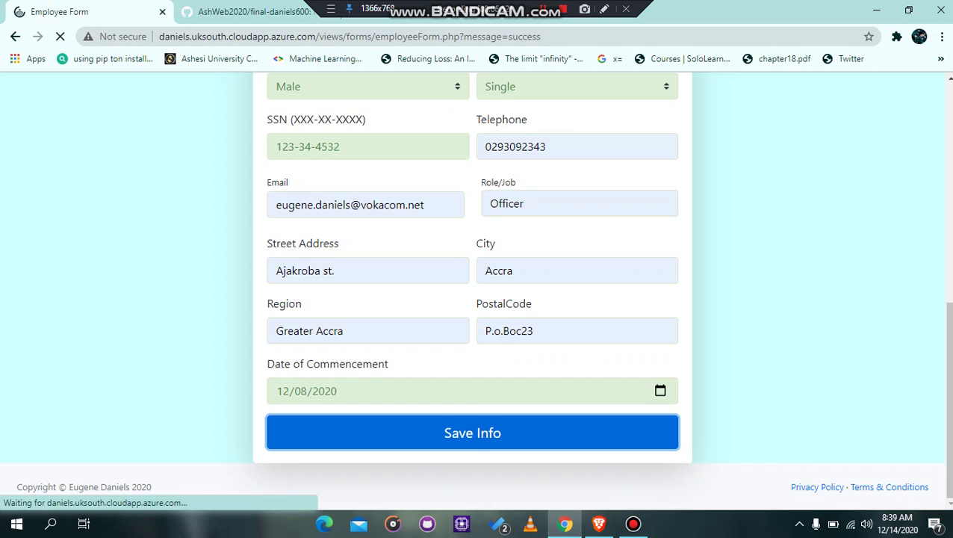
Dismiss the saved message, reload Employees, and search the table by the new employee's first name.
key("Return")
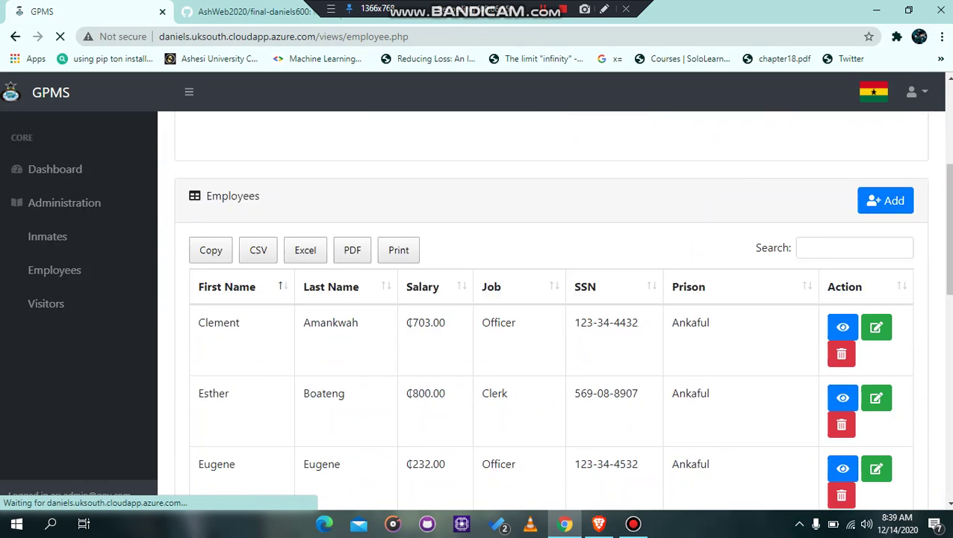
key("F5")
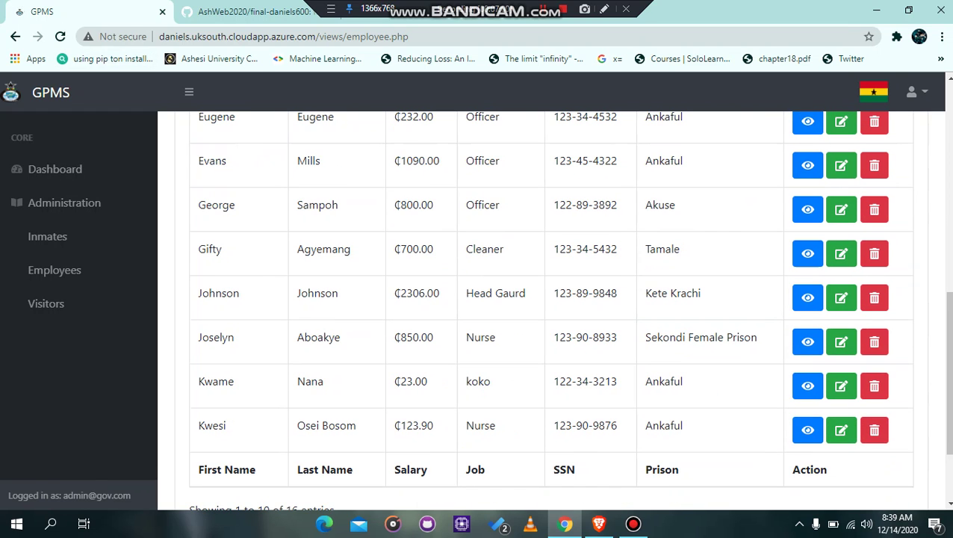
scroll(551, 310, "up", 2)
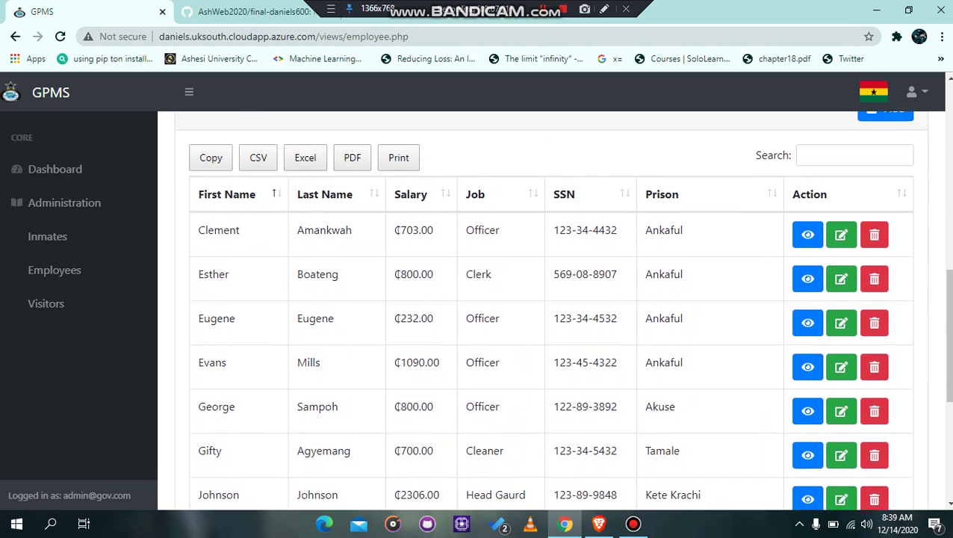
left_click(802, 177)
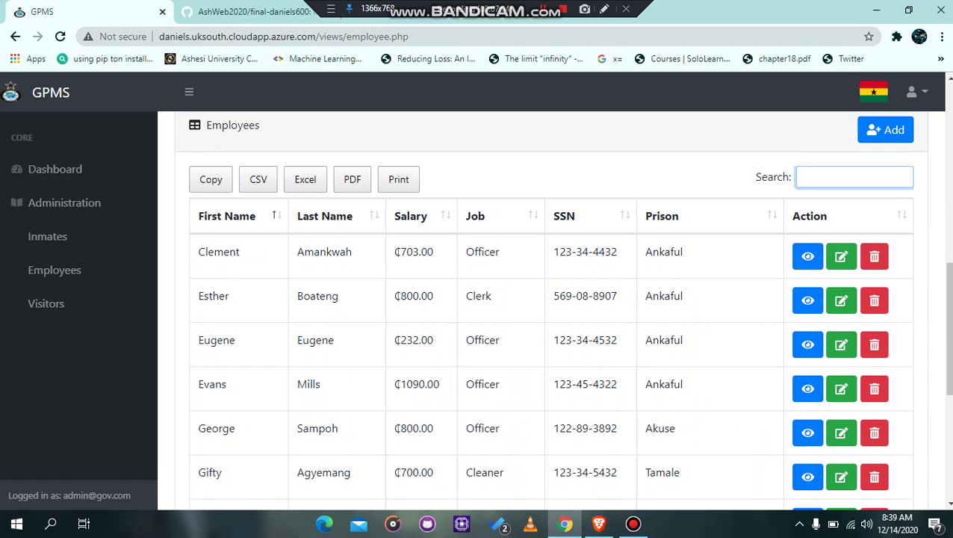
type("EUgene")
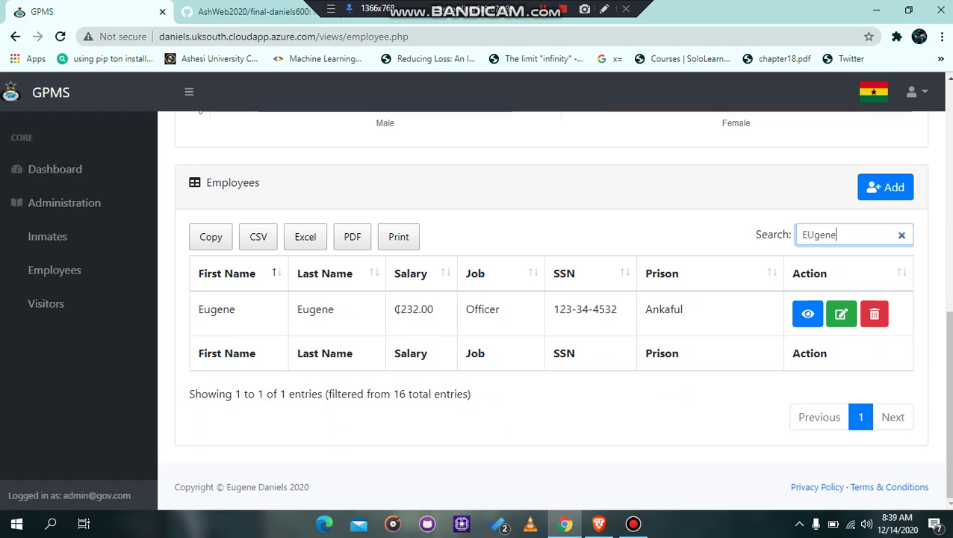
Open the found employee's edit form, replace the last name with a new surname, and update.
left_click(841, 314)
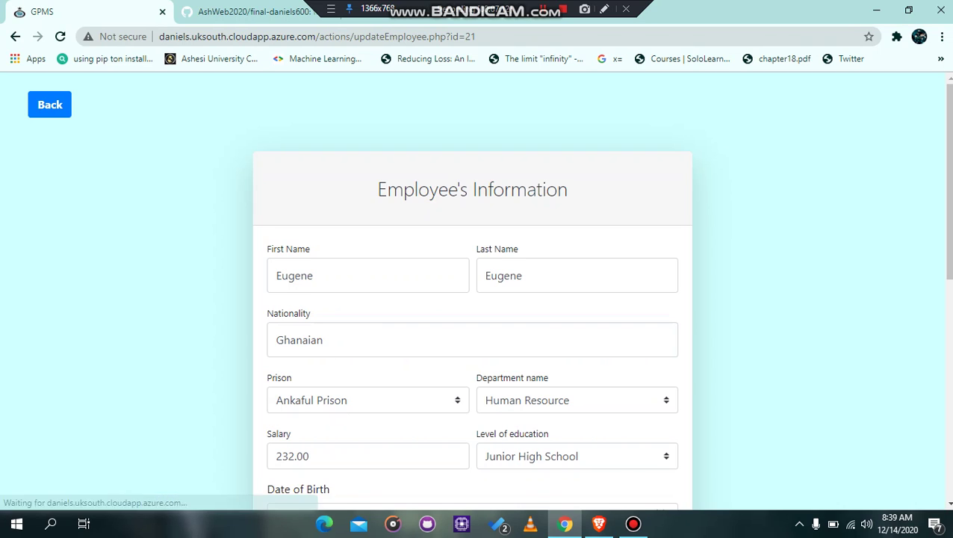
left_click(523, 276)
key("ctrl+a")
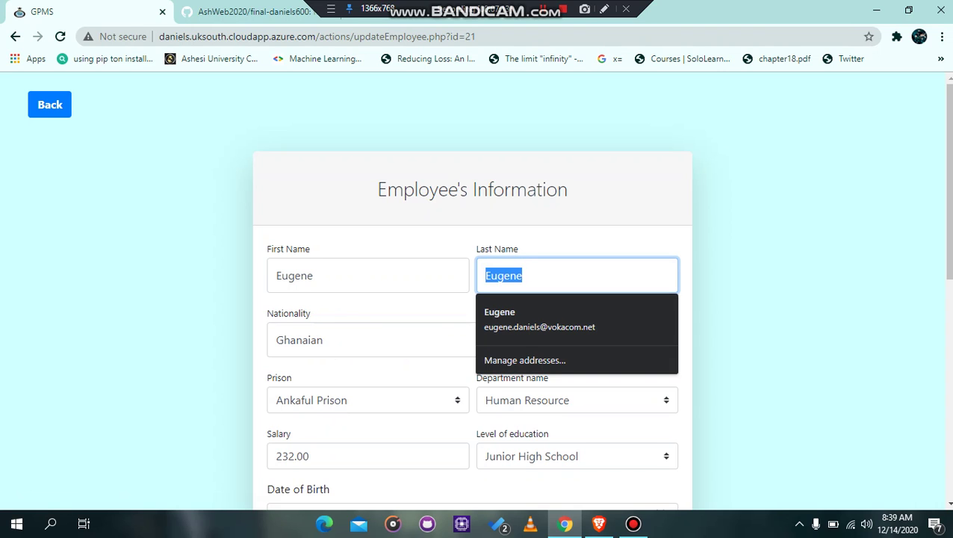
type("Yom")
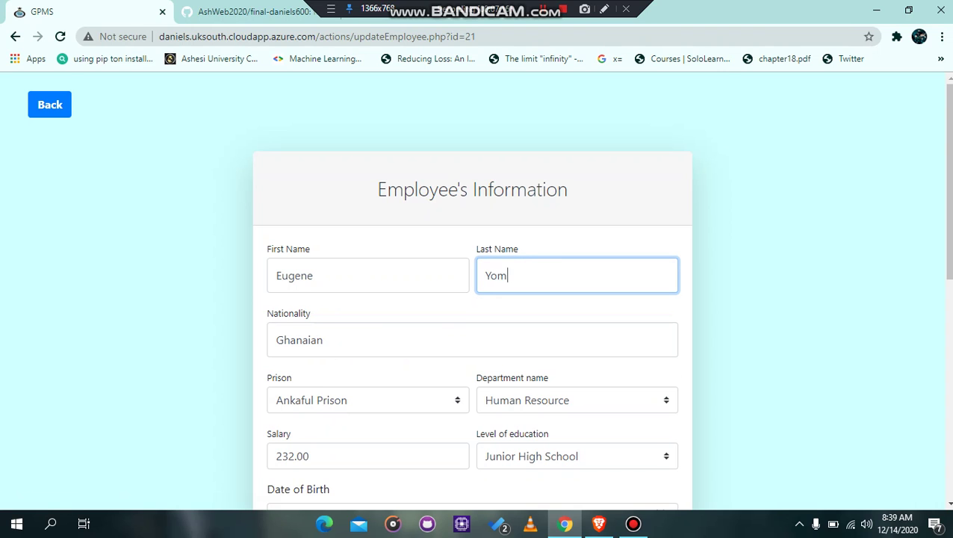
scroll(472, 291, "down", 7)
left_click(473, 433)
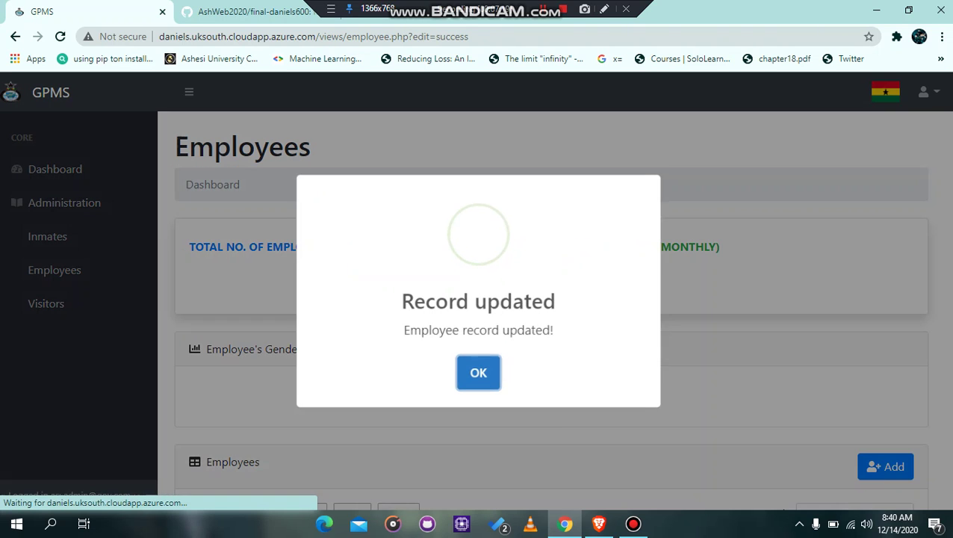
Dismiss the update message, reload Employees, and search the table by the new last name.
key("Return")
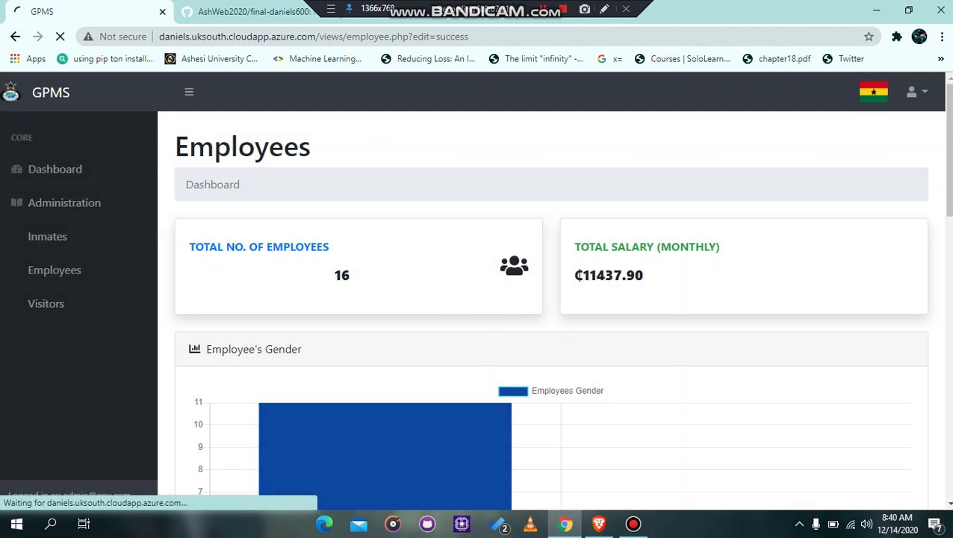
scroll(551, 314, "down", 10)
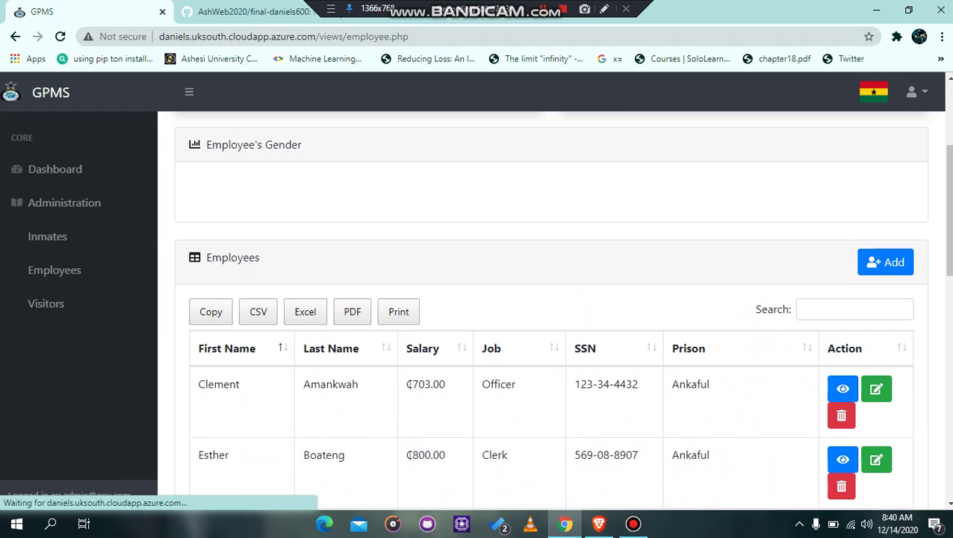
key("F5")
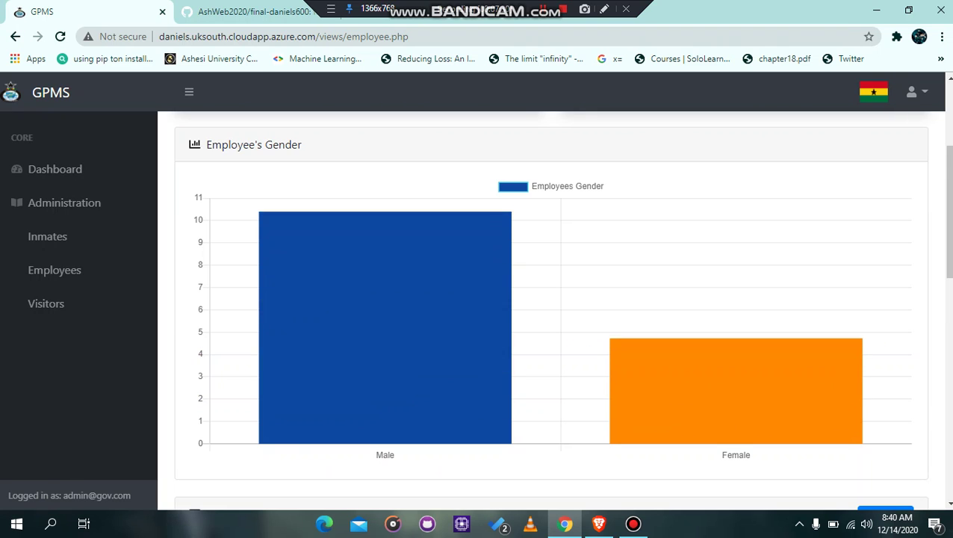
scroll(551, 314, "down", 5)
left_click(854, 253)
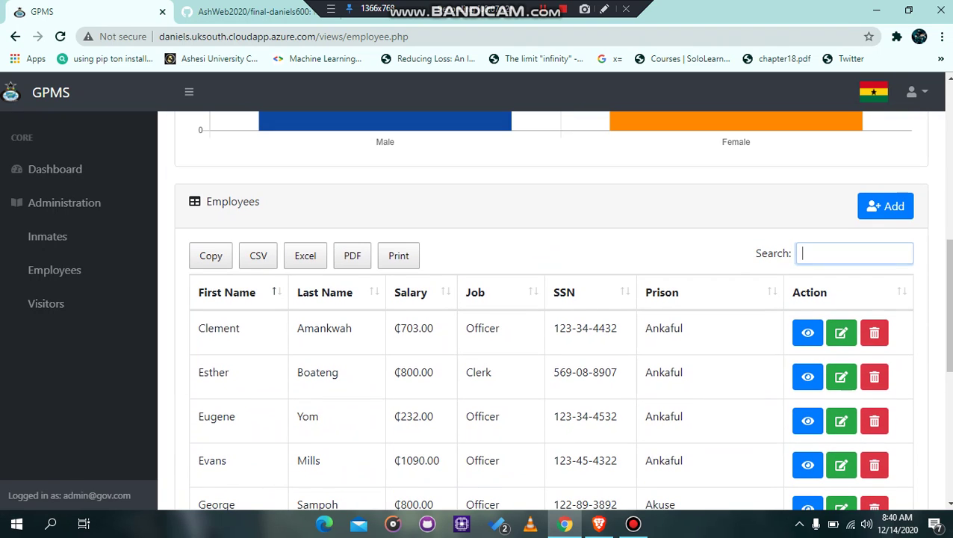
type("yom")
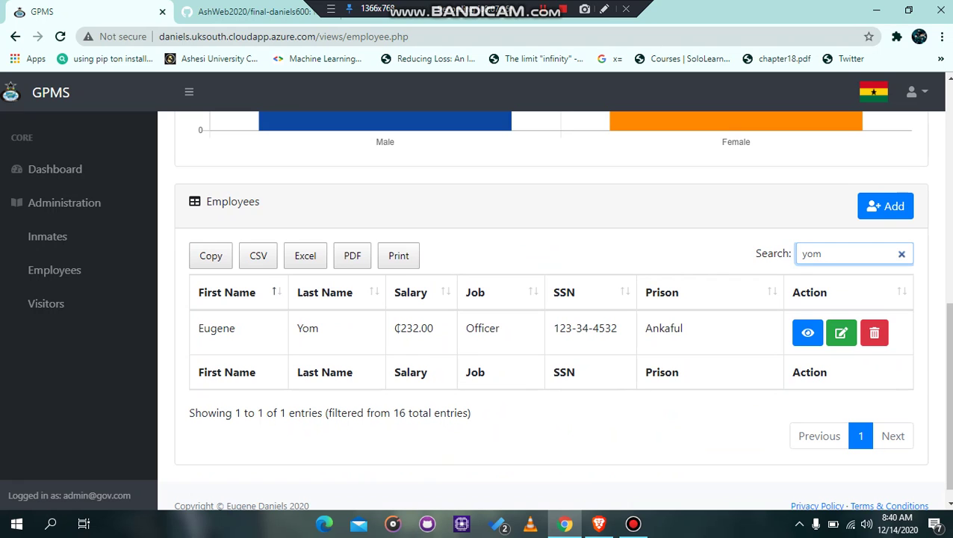
Delete the renamed employee, cancelling the first prompt and confirming the second.
left_click(874, 333)
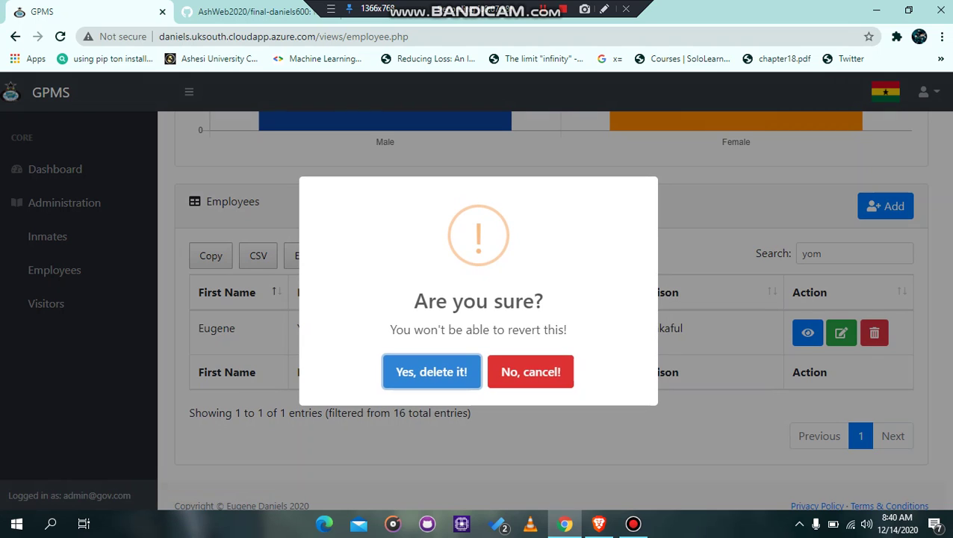
key("Tab")
key("Return")
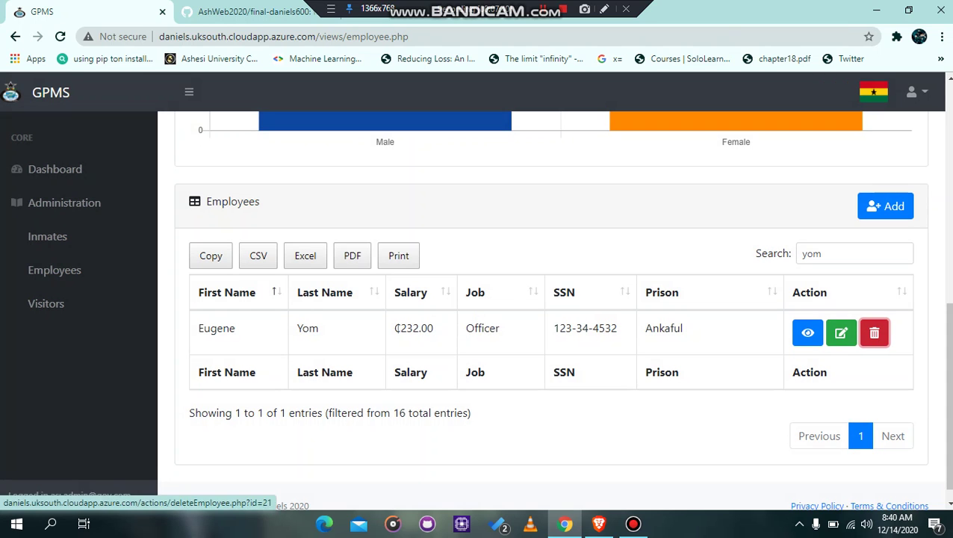
left_click(875, 333)
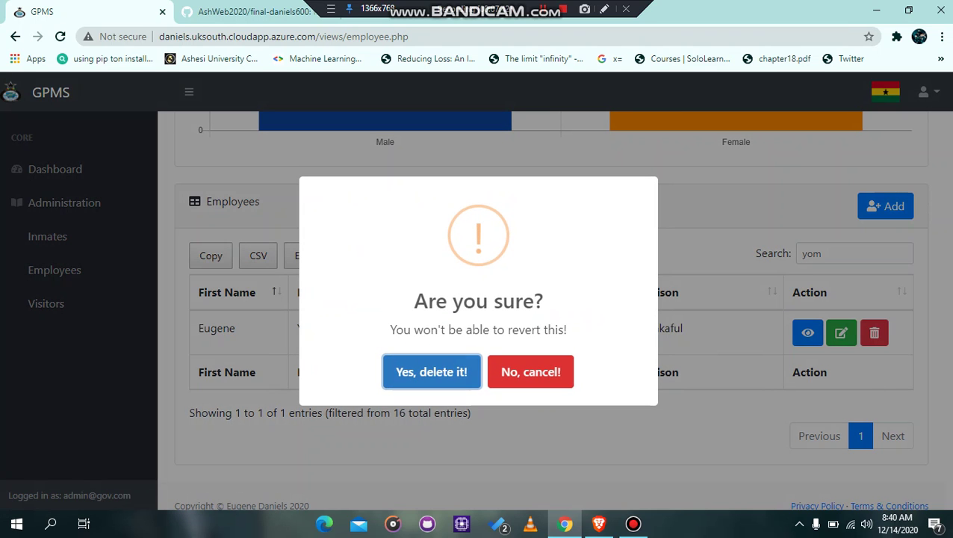
key("Return")
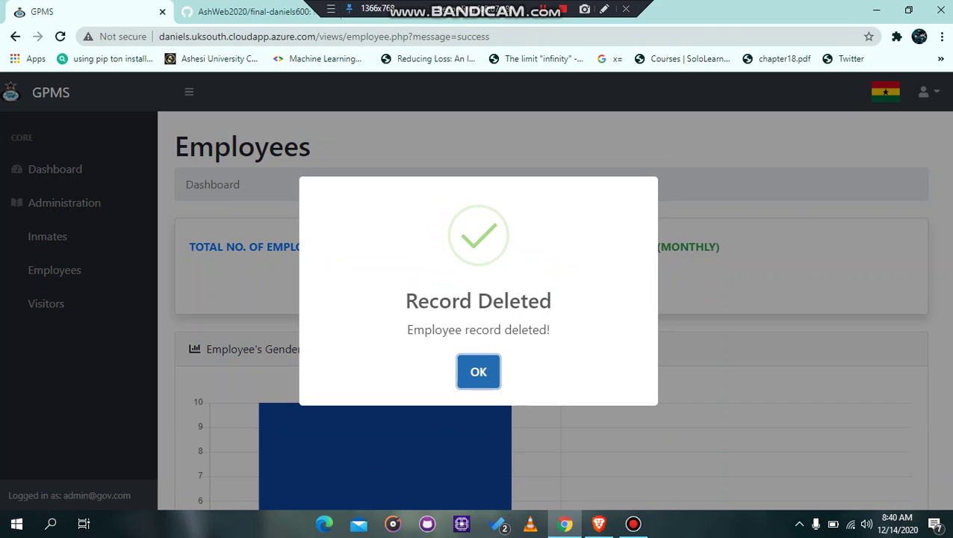
key("Return")
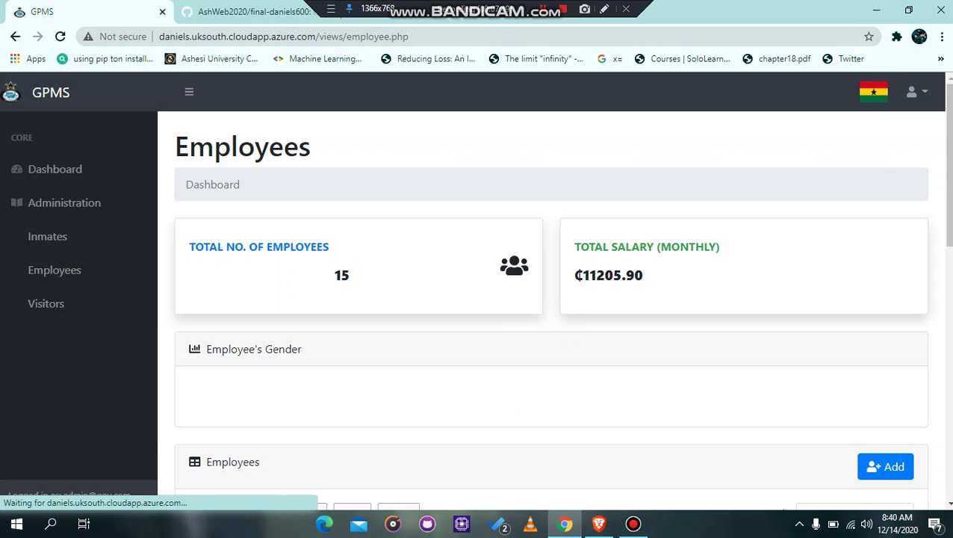
Search the surname to confirm the employee is gone, then go to the Visitors page.
scroll(551, 310, "down", 5)
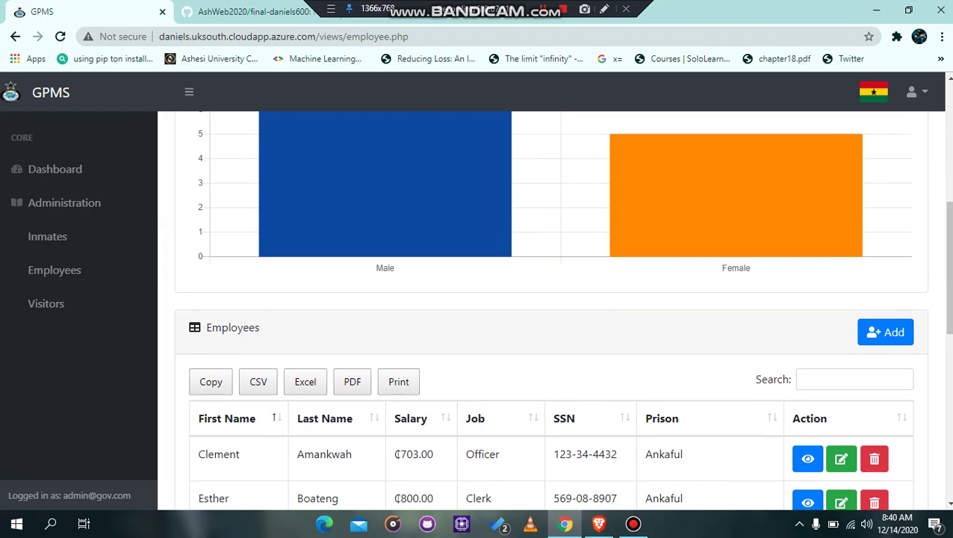
left_click(854, 379)
type("yom")
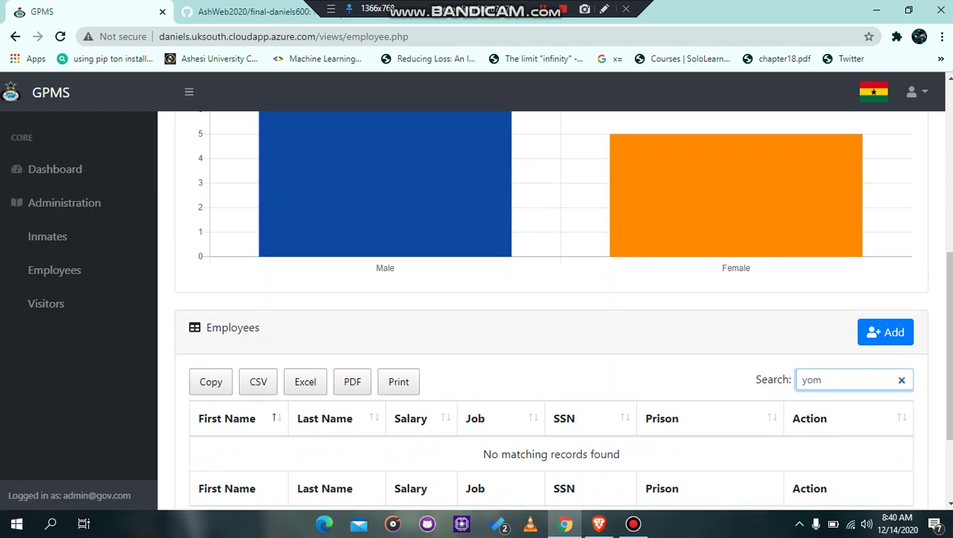
left_click(46, 303)
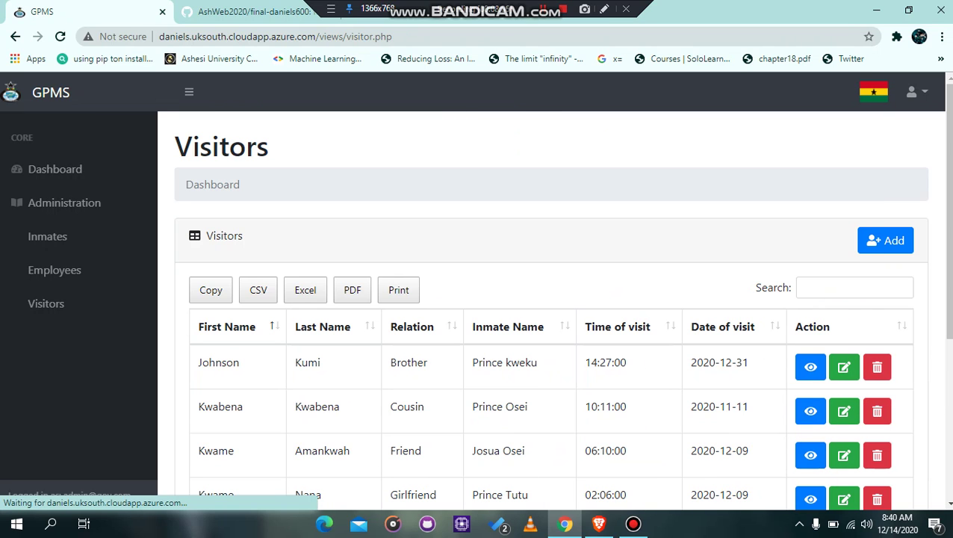
Look over the visitor records, then bring up the blank Visitor Details form with Add.
scroll(553, 310, "down", 2)
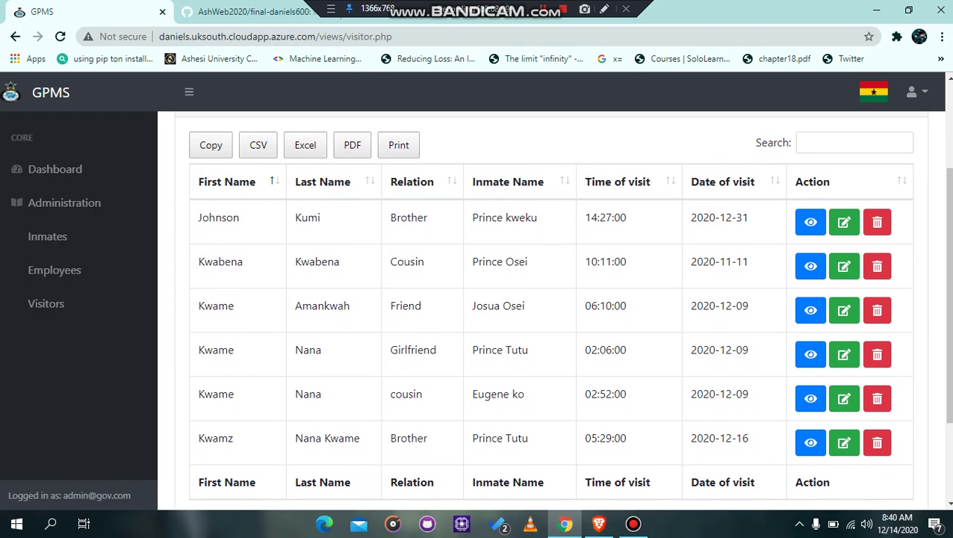
scroll(563, 309, "down", 1)
scroll(563, 309, "up", 1)
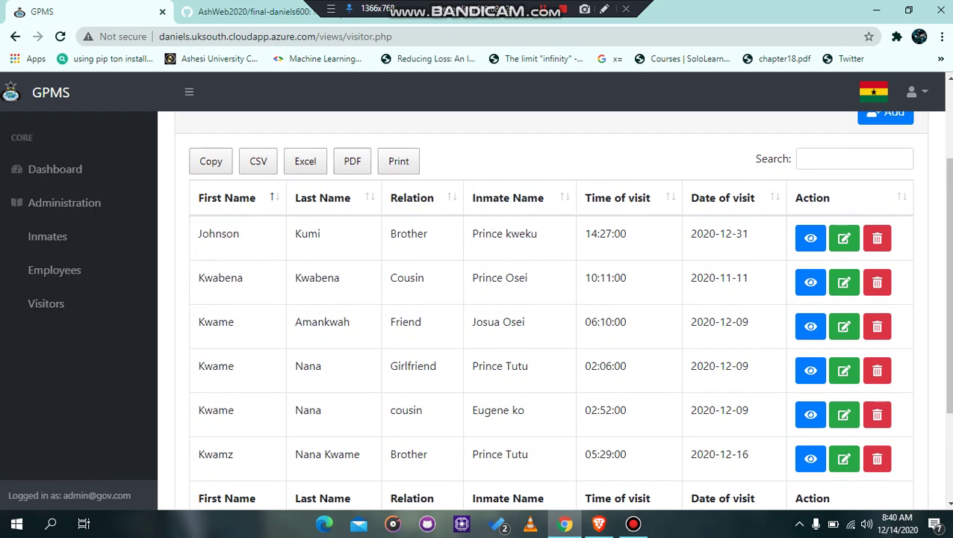
left_click(886, 114)
scroll(472, 299, "down", 3)
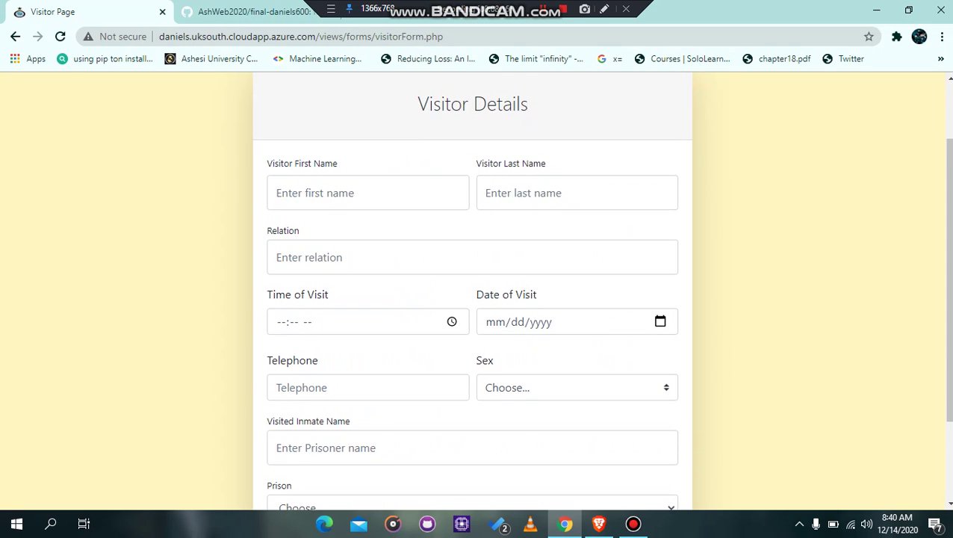
Autofill the saved visitor's details and set the relation to Sister.
left_click(368, 160)
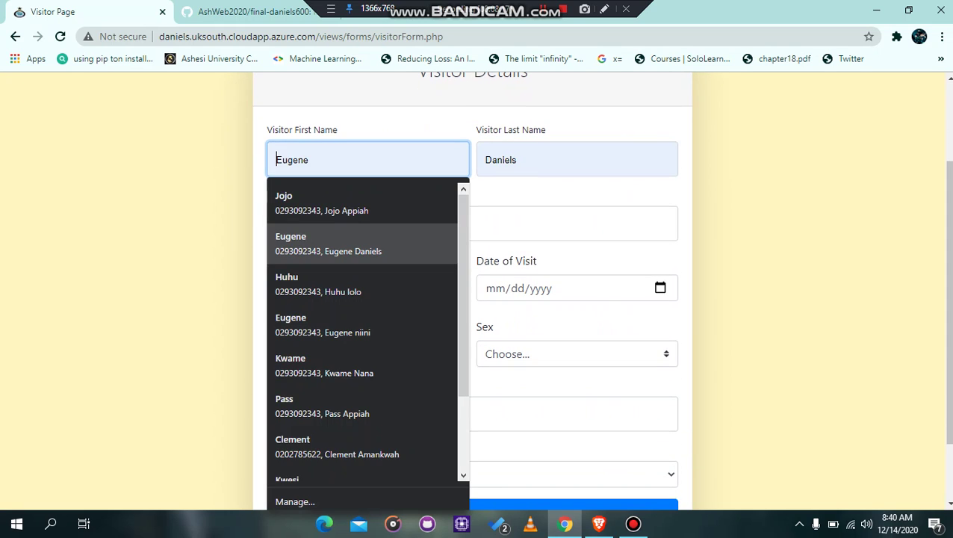
left_click(299, 176)
left_click(472, 223)
key("Down")
key("Down")
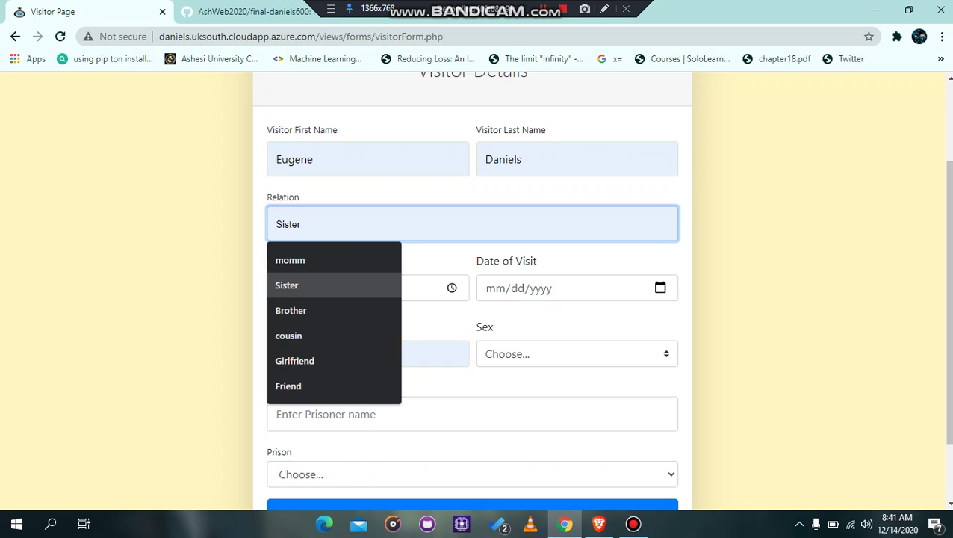
key("Return")
key("Tab")
Set the visit time to 08:43 AM and the visit date to 12/08/2020.
key("alt+Down")
key("Right")
key("Down")
key("Down")
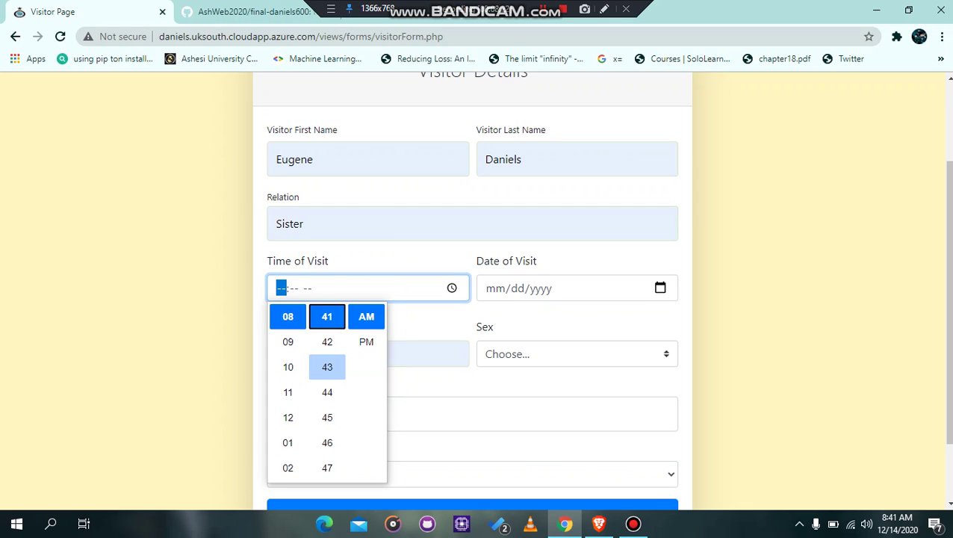
key("Return")
key("Tab")
key("alt+Down")
key("Up")
key("Right")
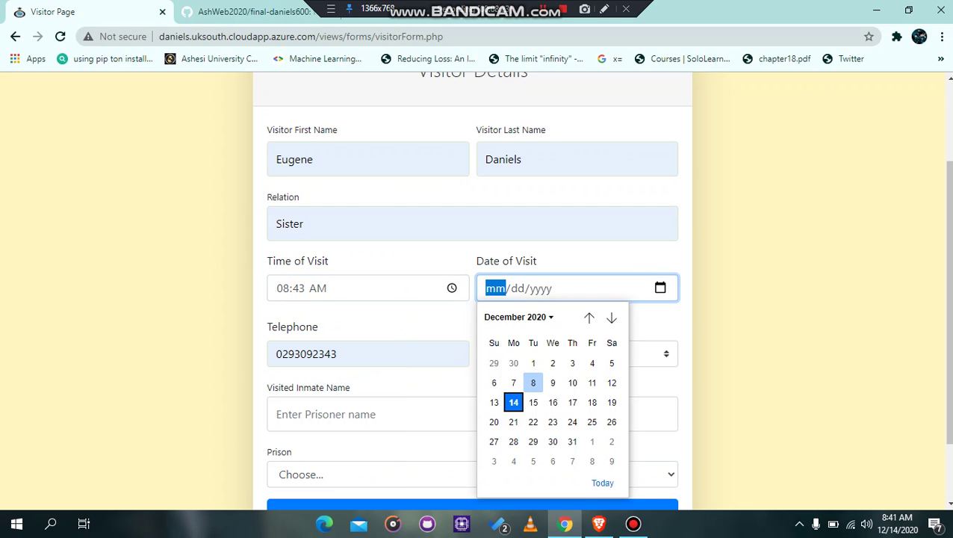
key("Return")
Choose Male, the visited inmate and Tamale prison, then save the visitor record.
key("Tab")
key("alt+Down")
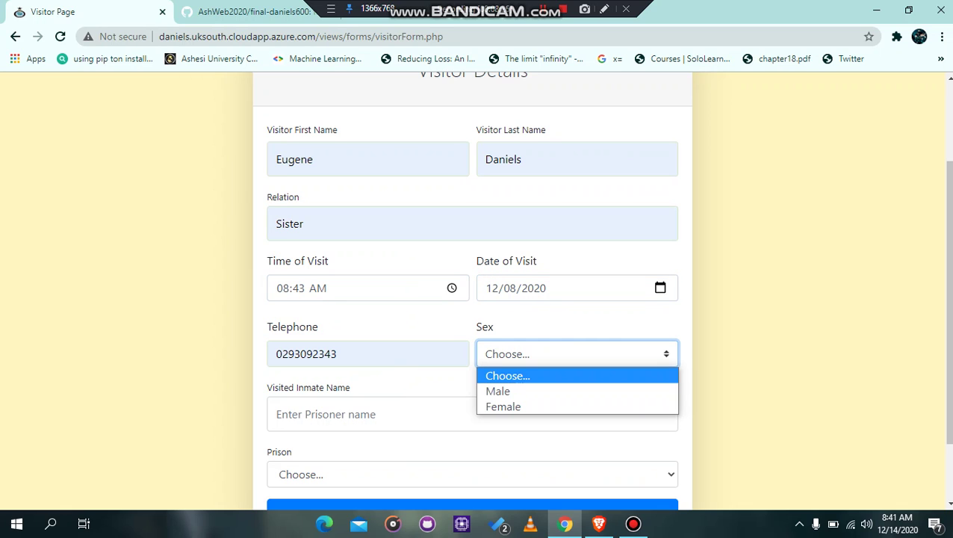
key("Down")
key("Return")
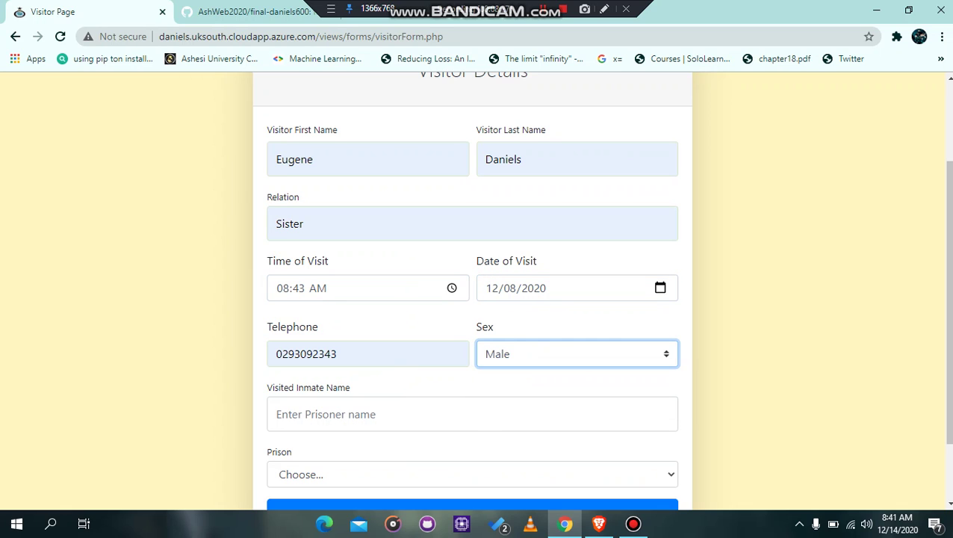
key("Tab")
key("Down")
key("Return")
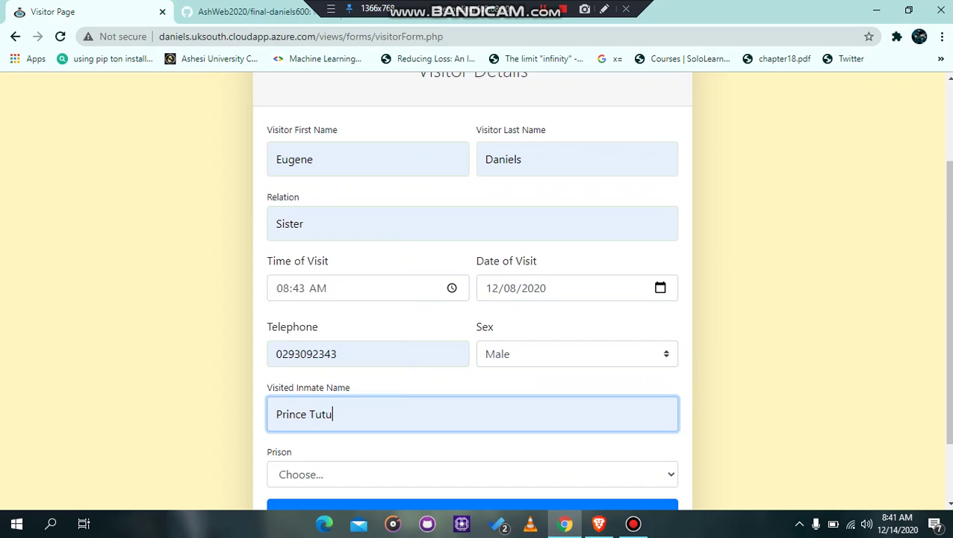
scroll(472, 298, "down", 1)
key("Tab")
key("alt+Down")
key("Up")
key("Up")
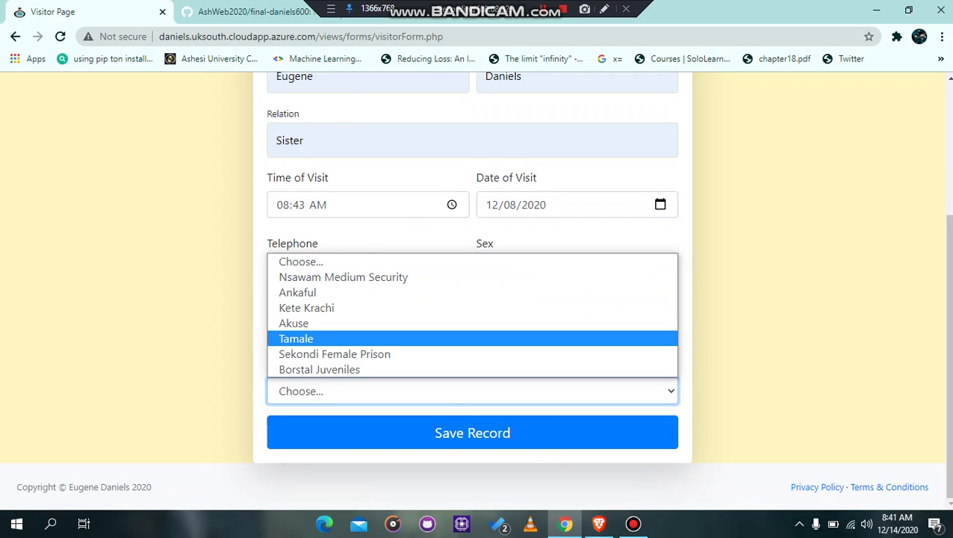
key("Return")
key("Tab")
key("Return")
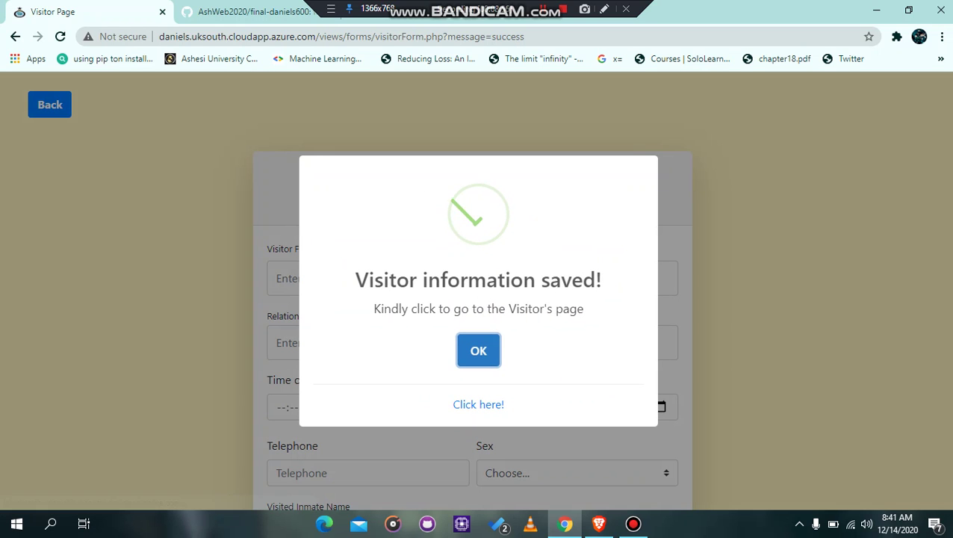
Dismiss the saved message, review the new 2020-12-08 Sister visit, then go to Inmates.
key("Return")
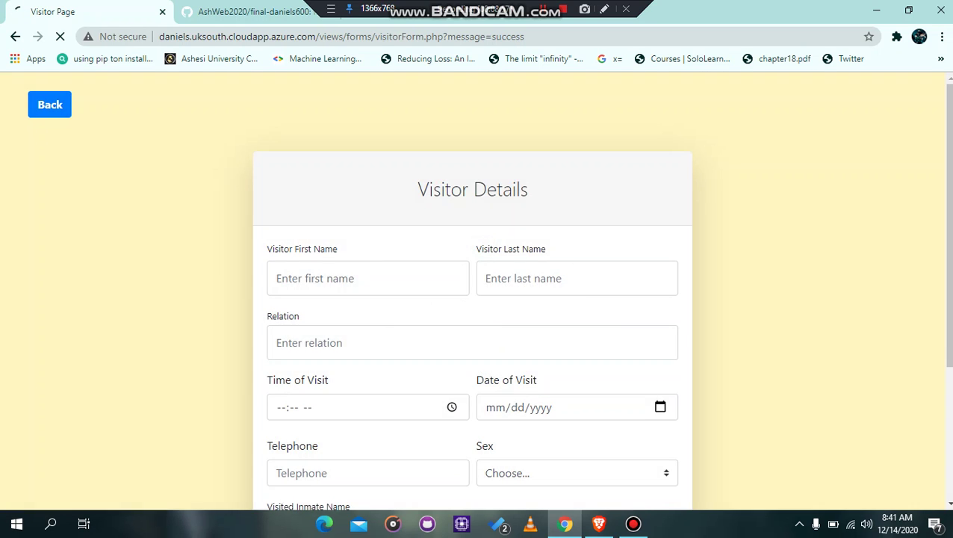
scroll(551, 309, "down", 3)
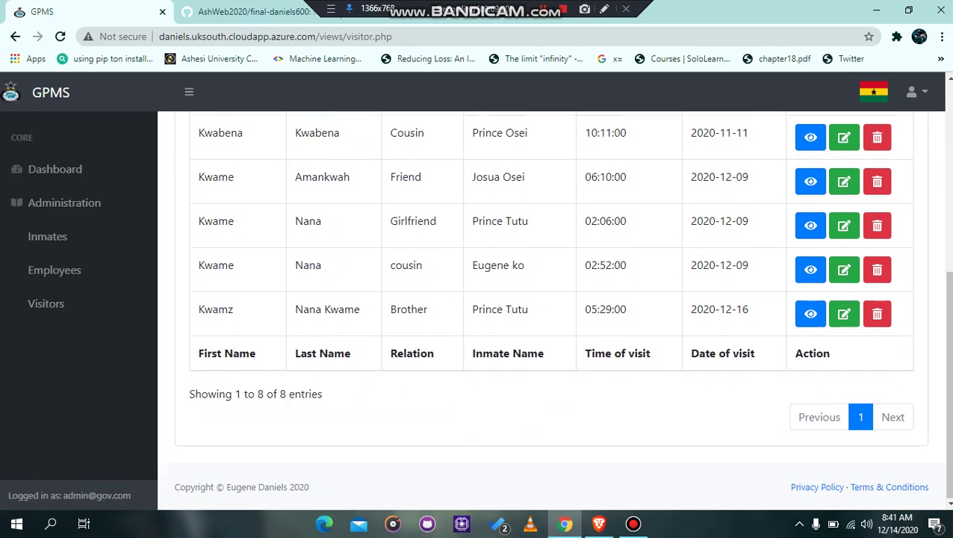
scroll(552, 309, "up", 2)
scroll(552, 309, "up", 1)
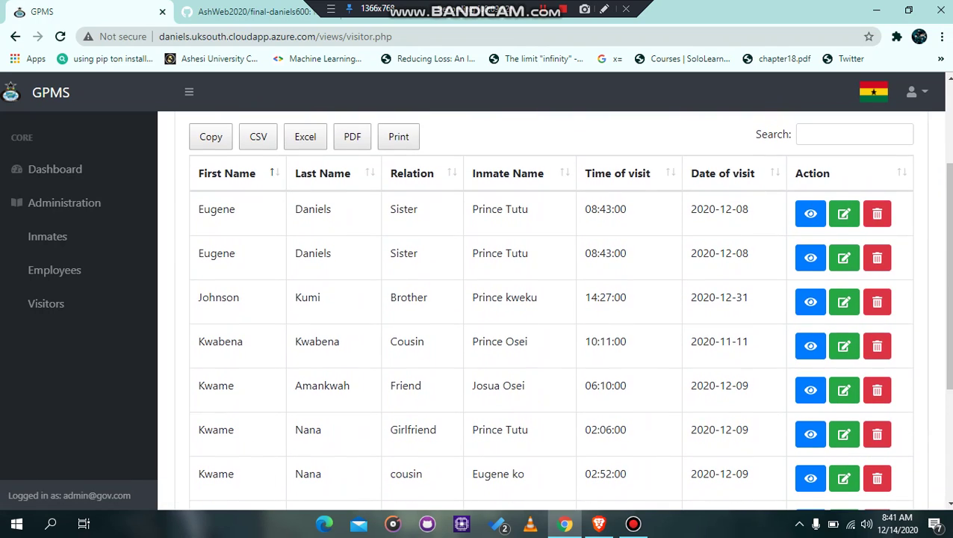
scroll(551, 310, "down", 2)
scroll(552, 309, "up", 5)
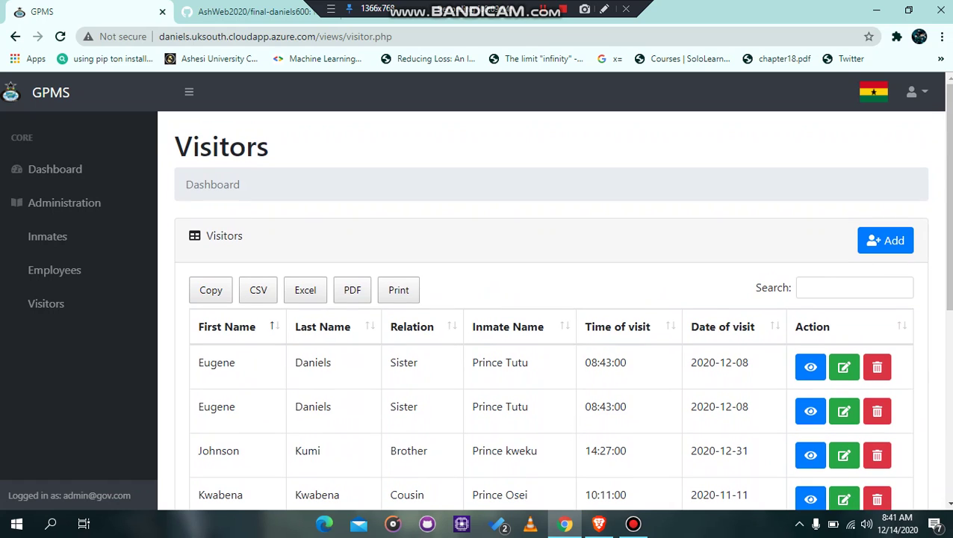
left_click(47, 236)
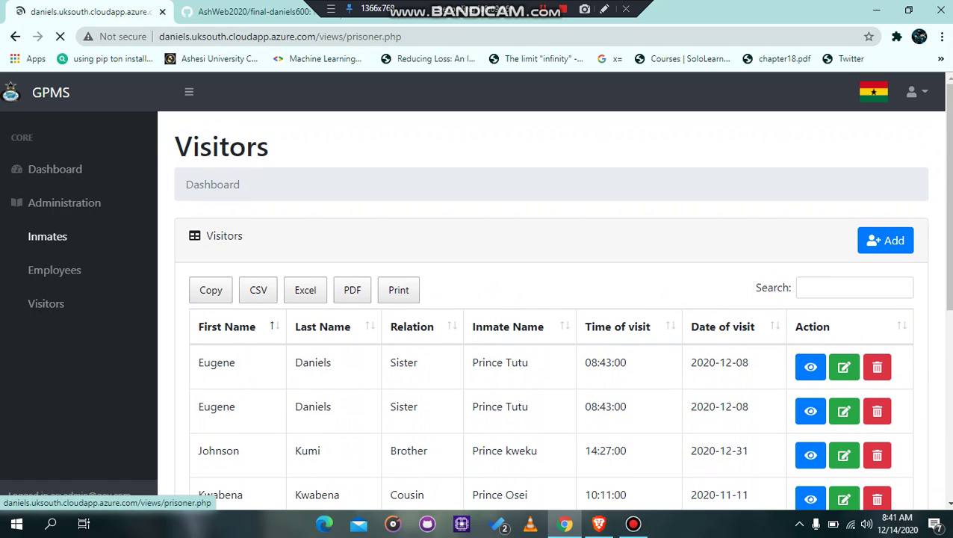
Bring the Inmates table into view and open its printable version.
scroll(551, 309, "down", 6)
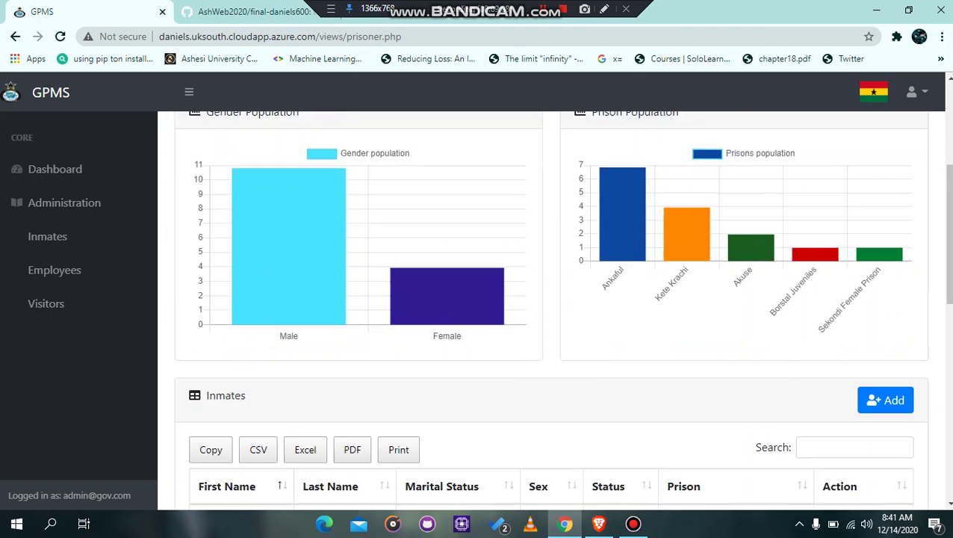
double_click(226, 242)
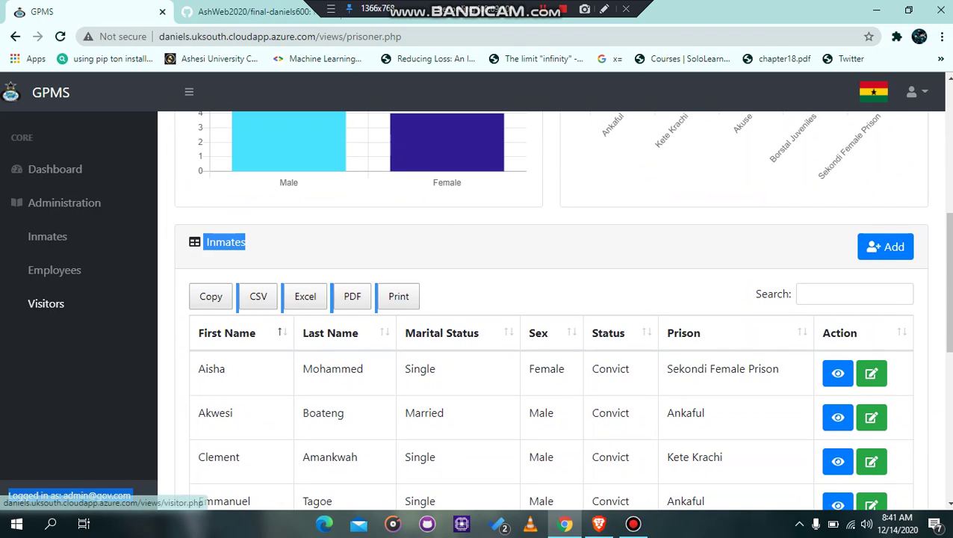
double_click(774, 294)
left_click(46, 303)
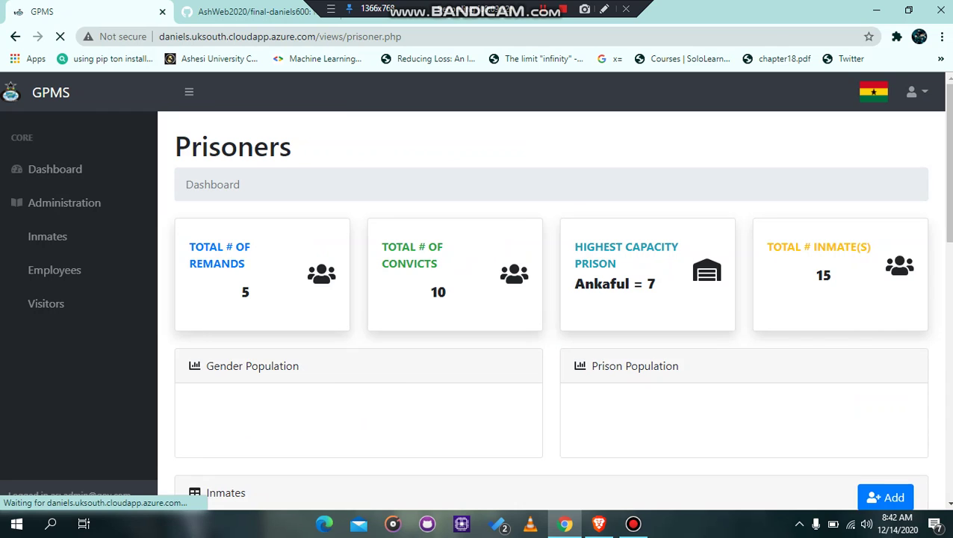
scroll(552, 310, "down", 6)
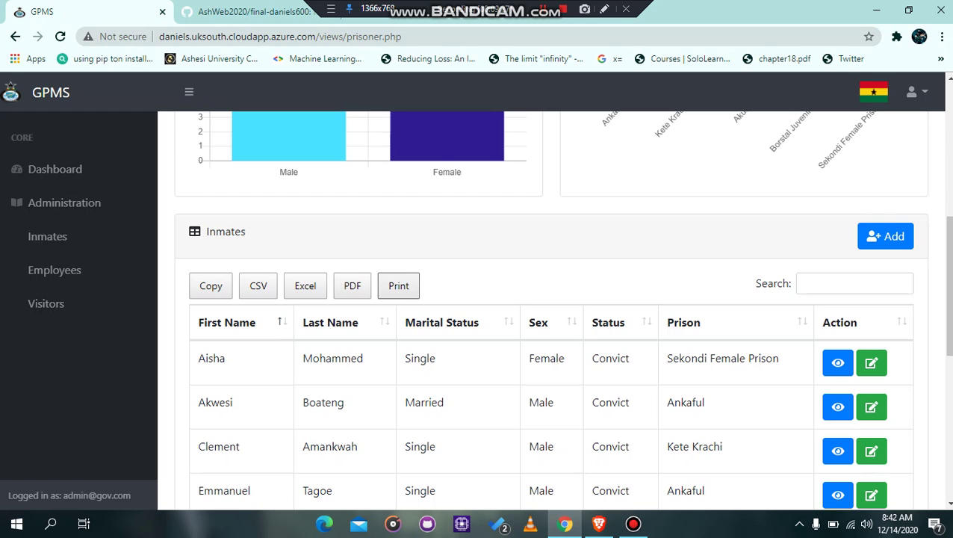
left_click(398, 285)
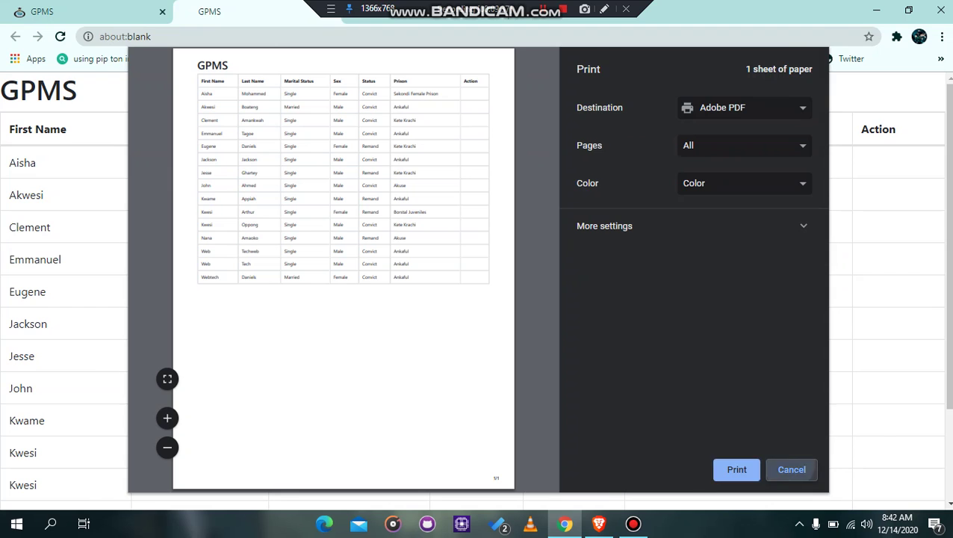
left_click(792, 469)
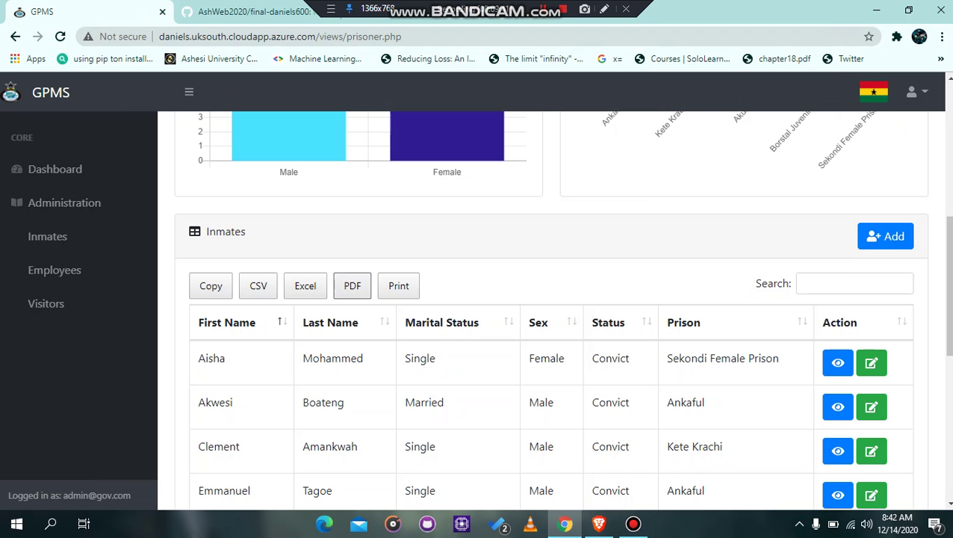
Save the inmates table PDF, then export and save it as GPMS (2).xlsx.
key("Return")
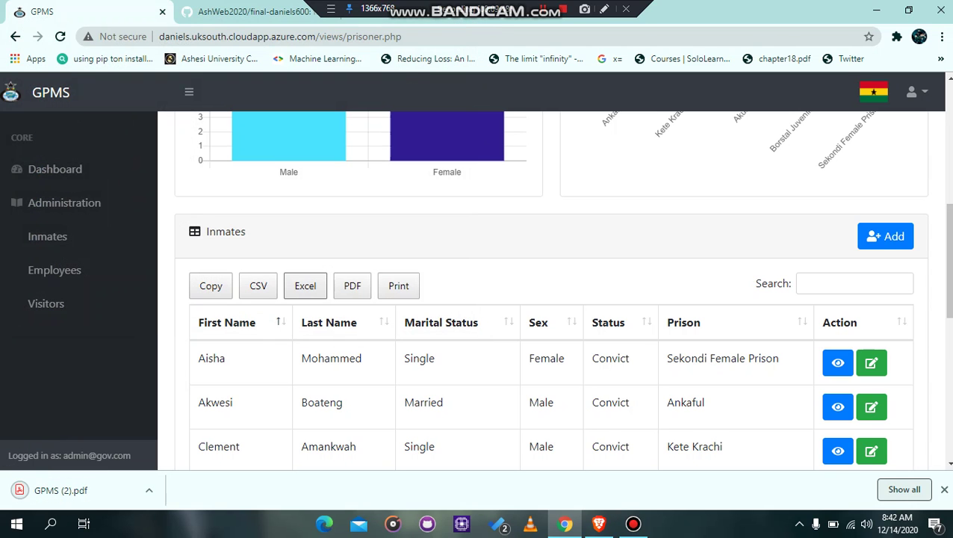
left_click(305, 285)
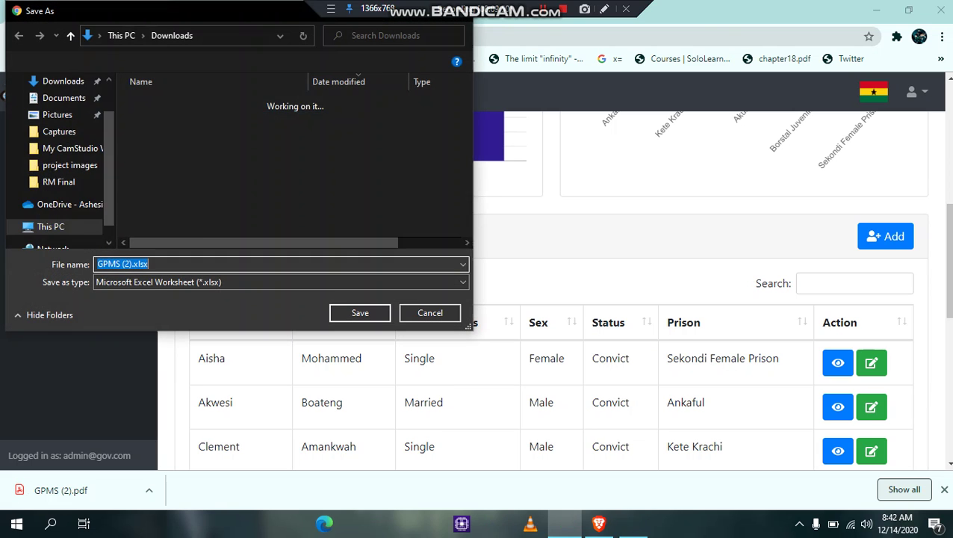
left_click(360, 313)
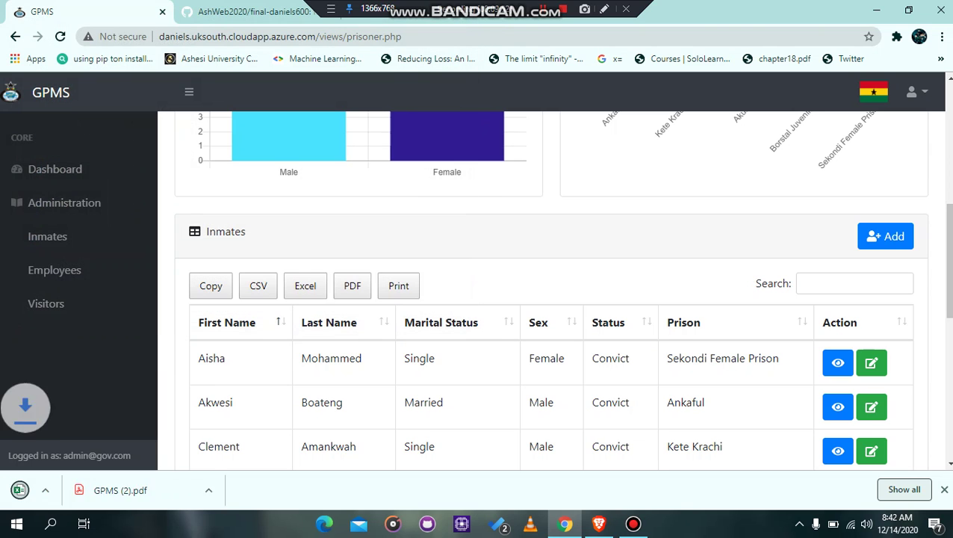
Export the inmates table as CSV and save it as GPMS.csv.
scroll(258, 225, "down", 1)
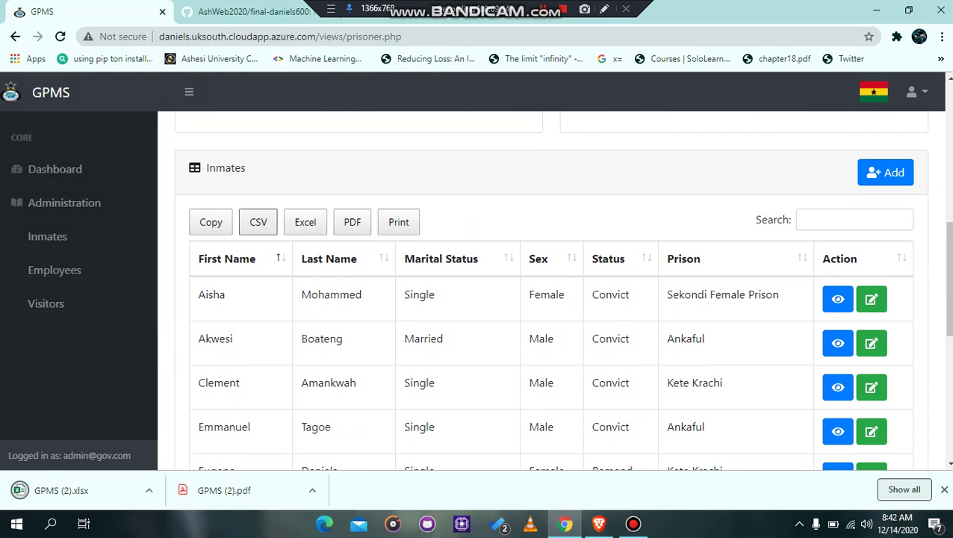
left_click(258, 222)
key("Return")
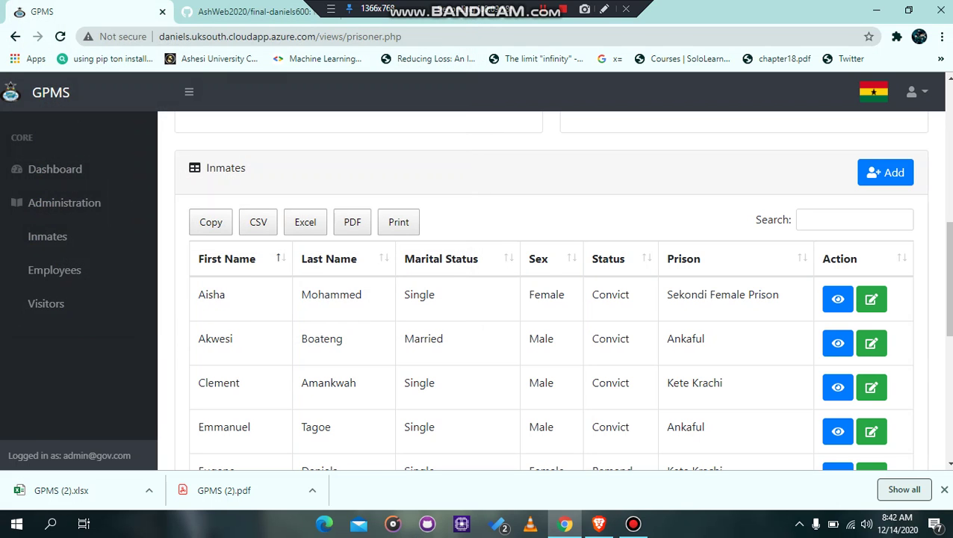